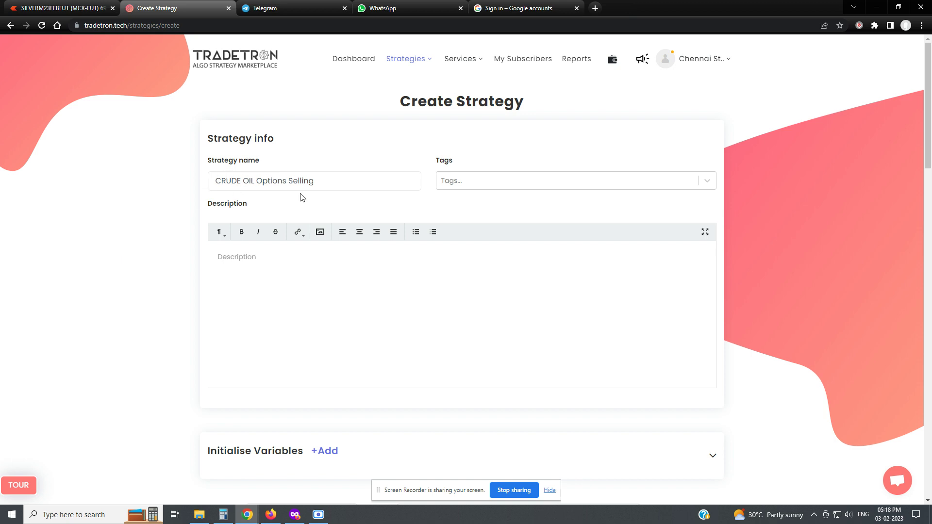
Add a second set to the CRUDE OIL Options Selling strategy.
{"action": "scroll", "coordinate": [333, 272], "scroll_direction": "down", "scroll_amount": 3}
{"action": "scroll", "coordinate": [333, 273], "scroll_direction": "down", "scroll_amount": 3}
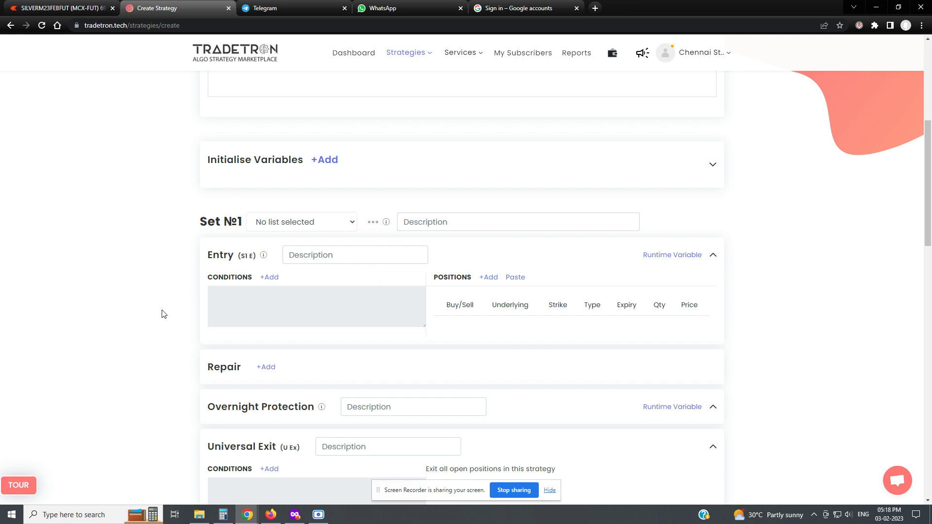
{"action": "scroll", "coordinate": [496, 306], "scroll_direction": "down", "scroll_amount": 7}
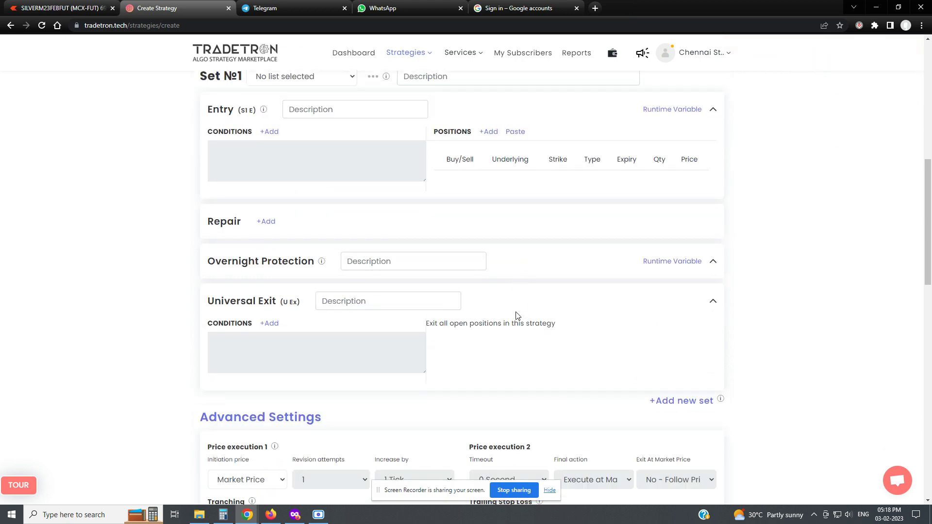
{"action": "scroll", "coordinate": [496, 298], "scroll_direction": "down", "scroll_amount": 2}
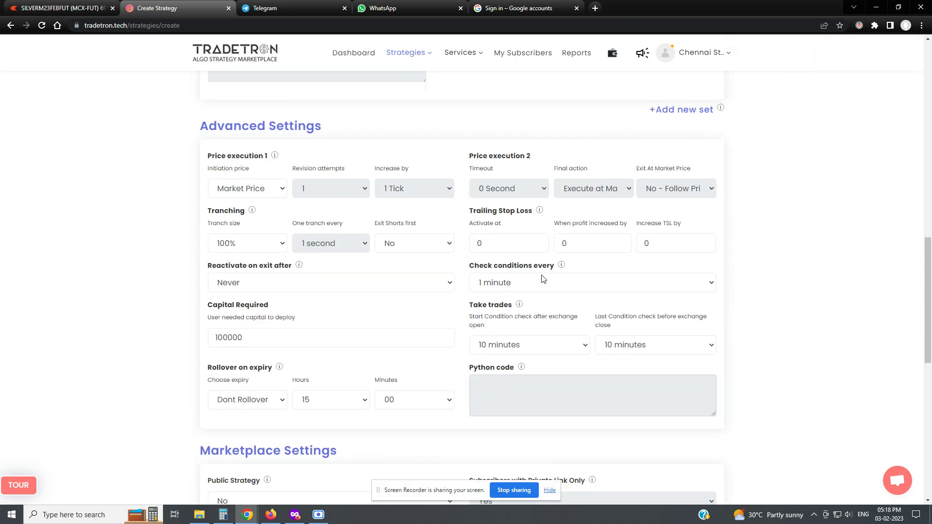
{"action": "left_click", "coordinate": [681, 110]}
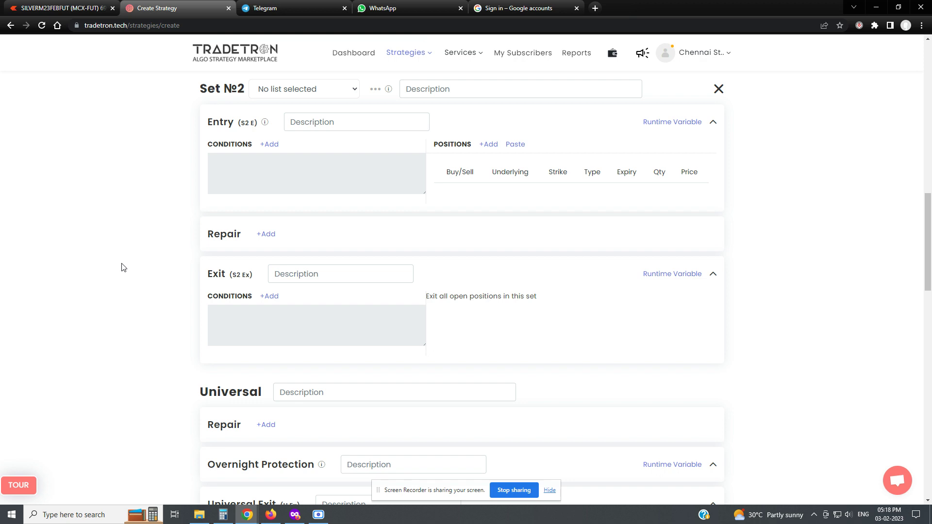
Start an entry condition for Set 1 with the LTP keyword, using Futures as its instrument.
{"action": "scroll", "coordinate": [175, 295], "scroll_direction": "up", "scroll_amount": 10}
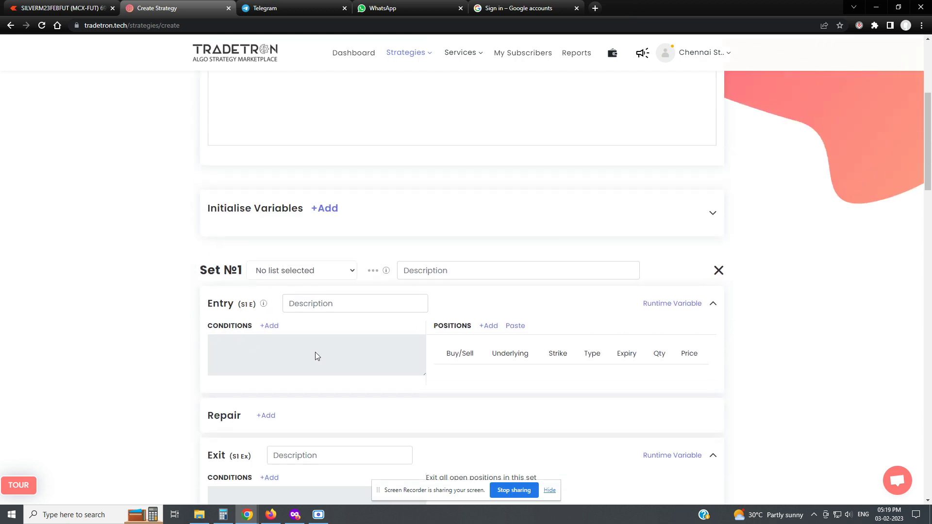
{"action": "left_click", "coordinate": [271, 327]}
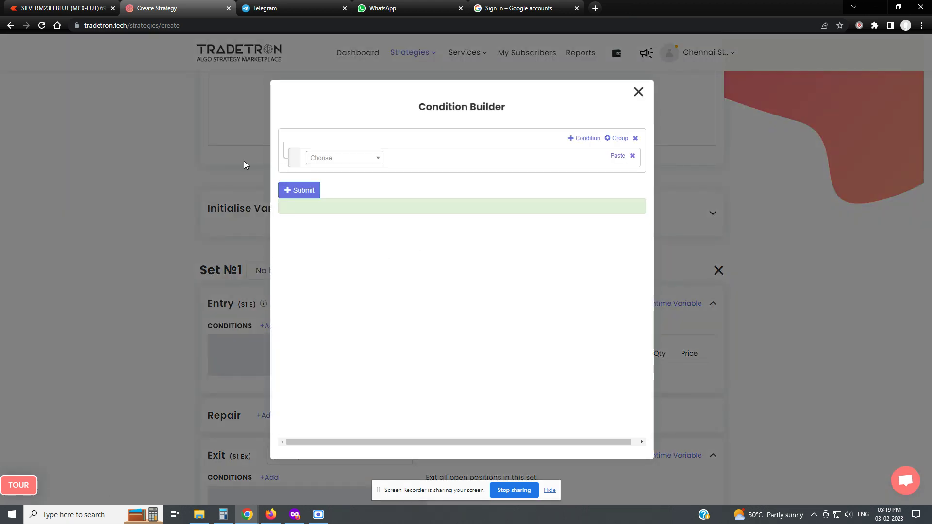
{"action": "left_click", "coordinate": [329, 160]}
{"action": "type", "text": "lt"}
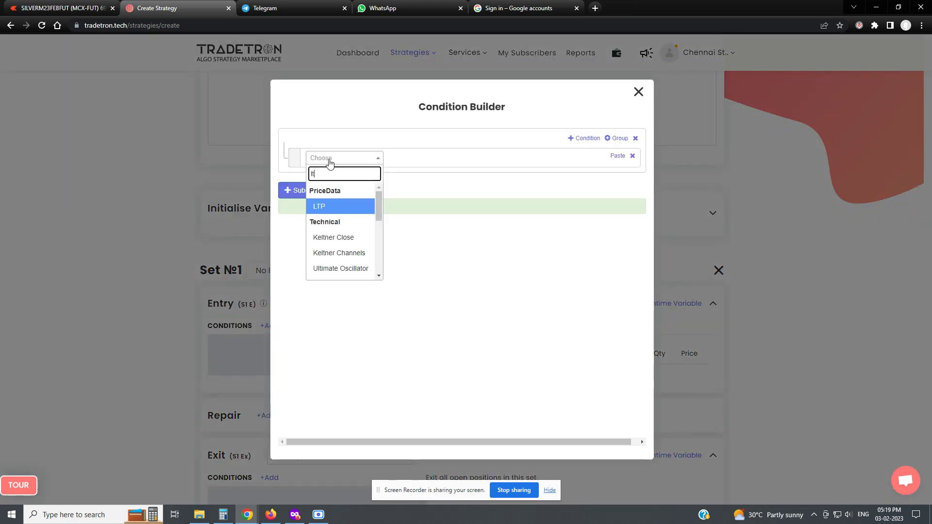
{"action": "left_click", "coordinate": [341, 207]}
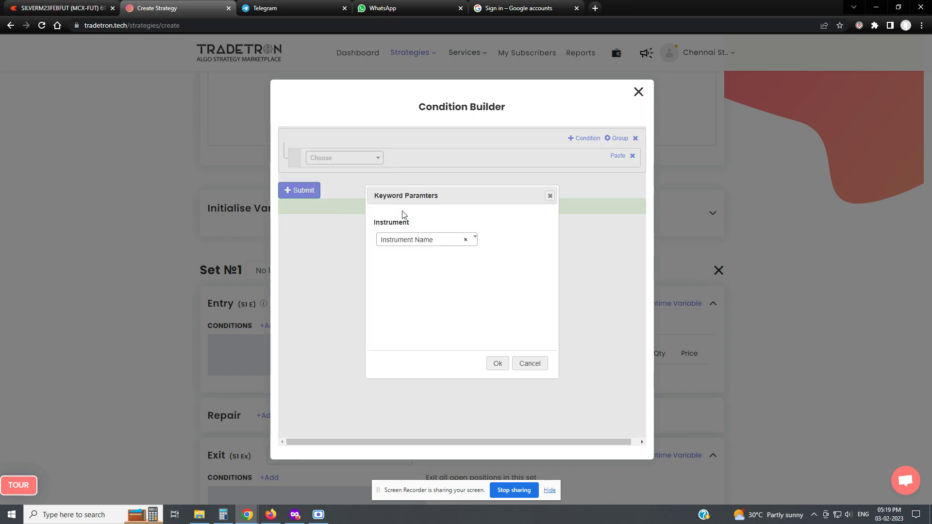
{"action": "left_click", "coordinate": [412, 242]}
{"action": "left_click", "coordinate": [401, 273]}
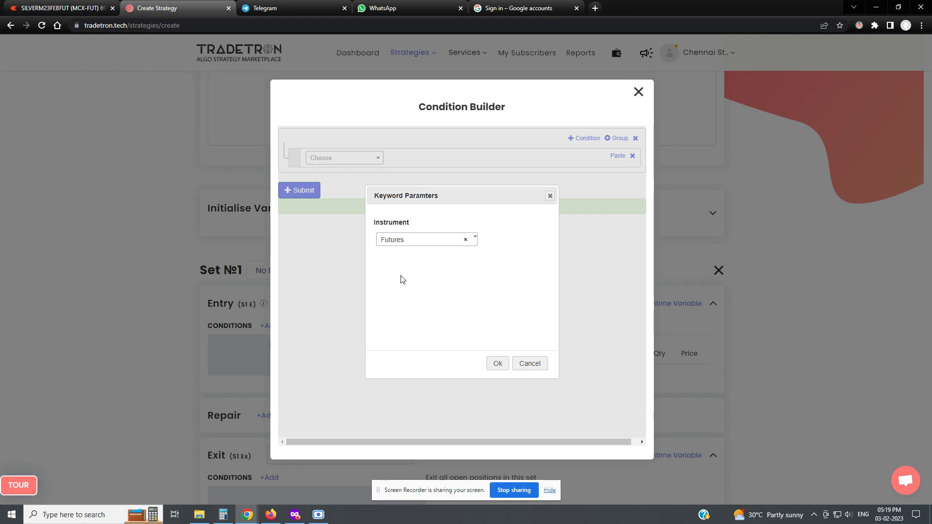
{"action": "left_click", "coordinate": [496, 363]}
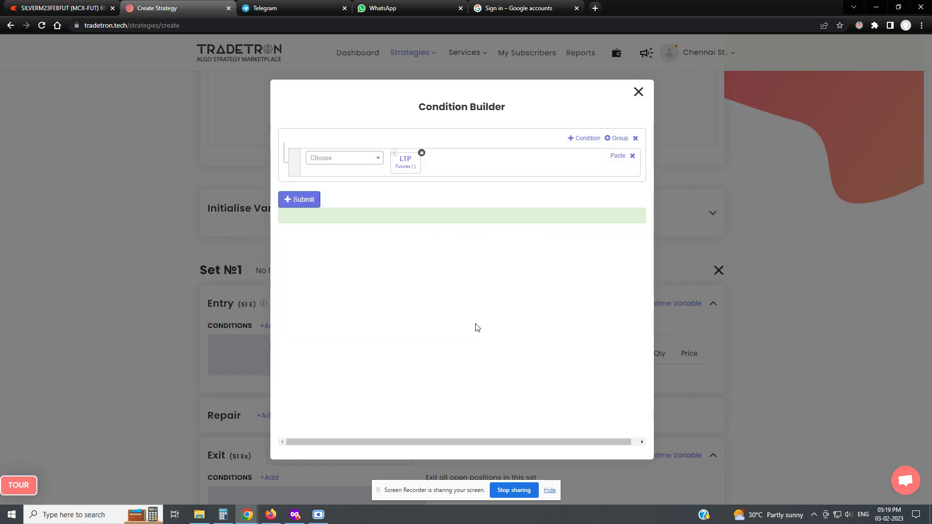
Set the underlying of the LTP keyword's futures to Crudeoil.
{"action": "left_click", "coordinate": [401, 171]}
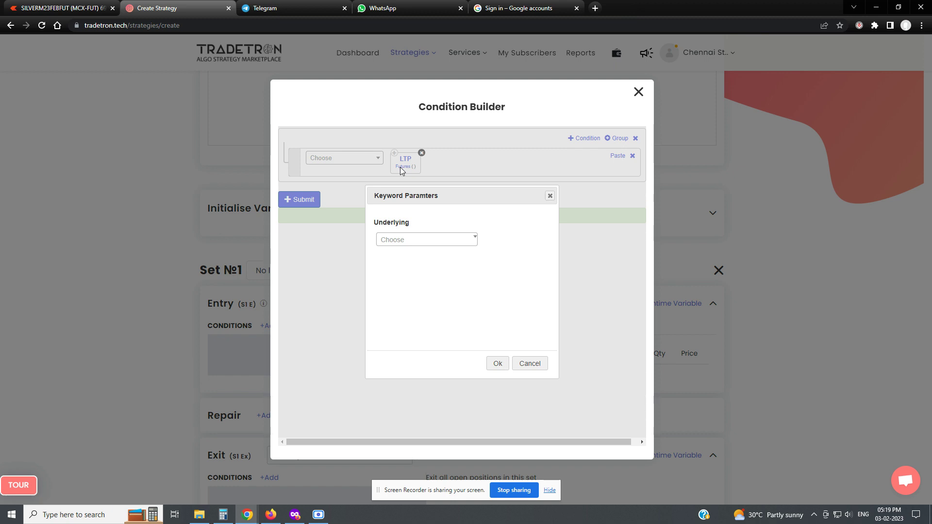
{"action": "key", "text": "ctrl+plus"}
{"action": "key", "text": "ctrl+plus"}
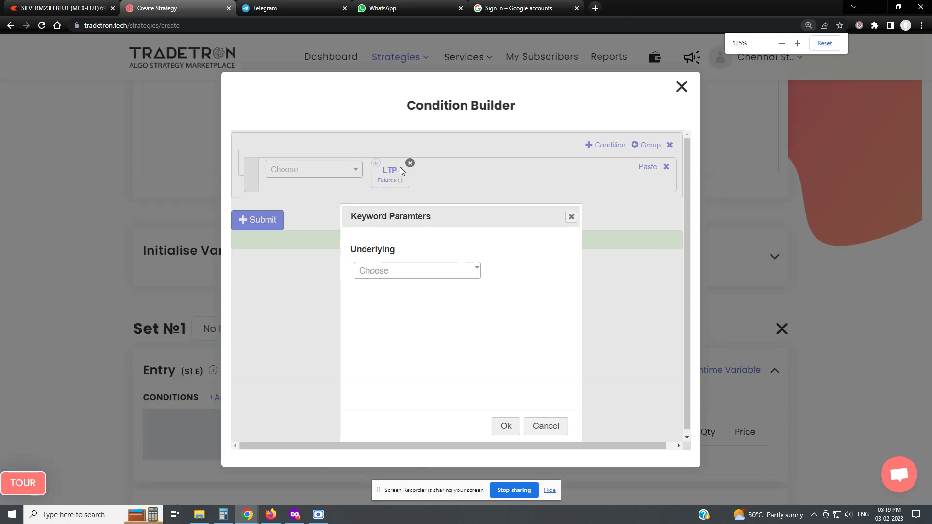
{"action": "left_click", "coordinate": [399, 273]}
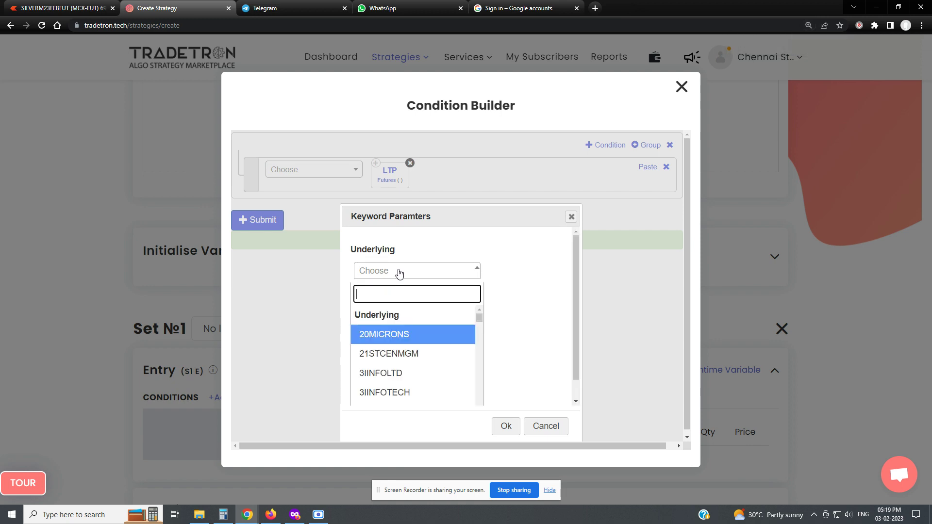
{"action": "type", "text": "cru"}
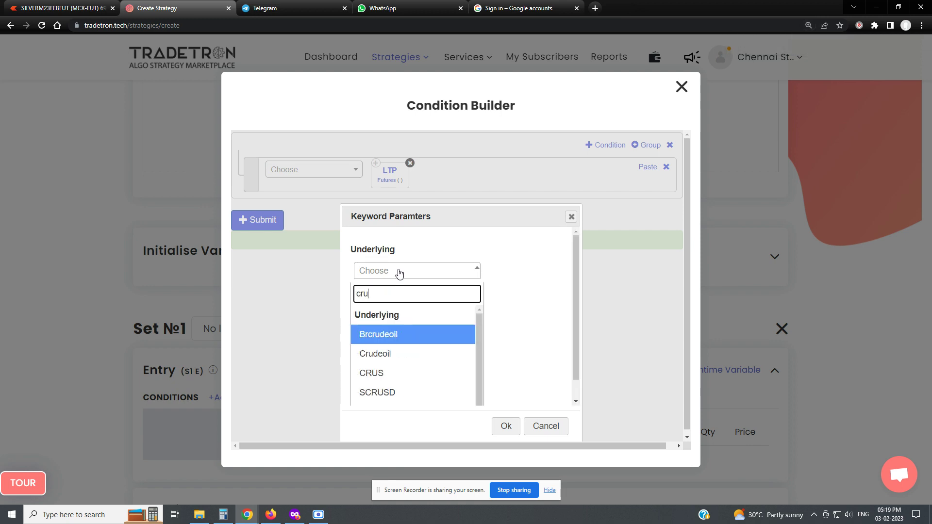
{"action": "type", "text": "d"}
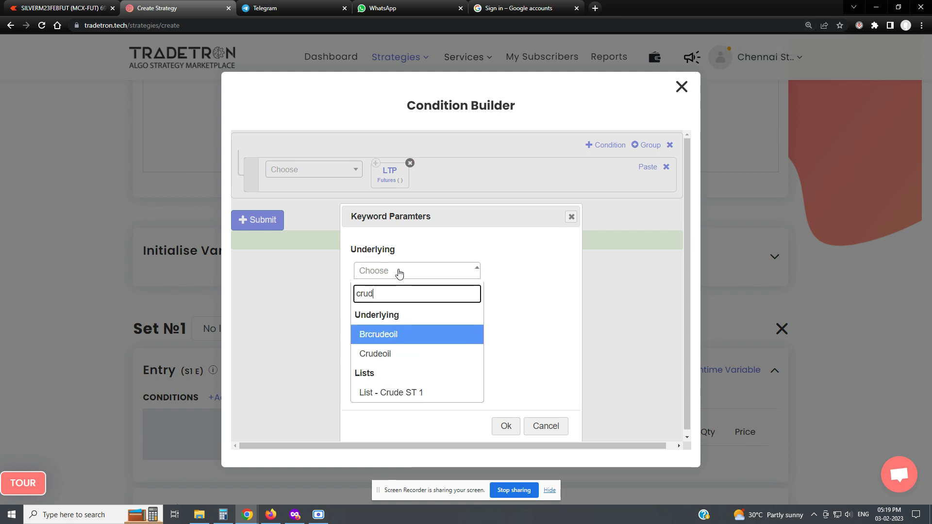
{"action": "left_click", "coordinate": [383, 354]}
{"action": "left_click", "coordinate": [506, 426]}
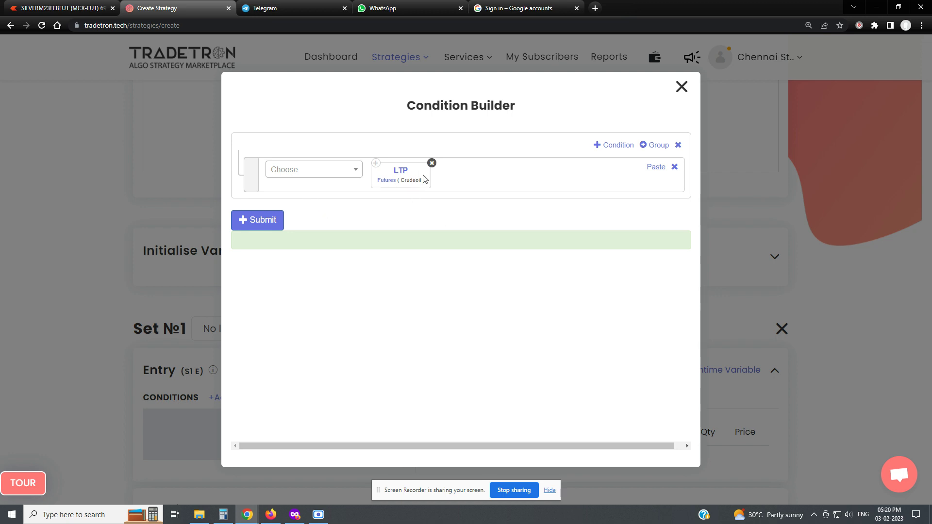
Append the greater-than (>) comparison after LTP in the entry condition.
{"action": "left_click", "coordinate": [294, 172]}
{"action": "type", "text": ">"}
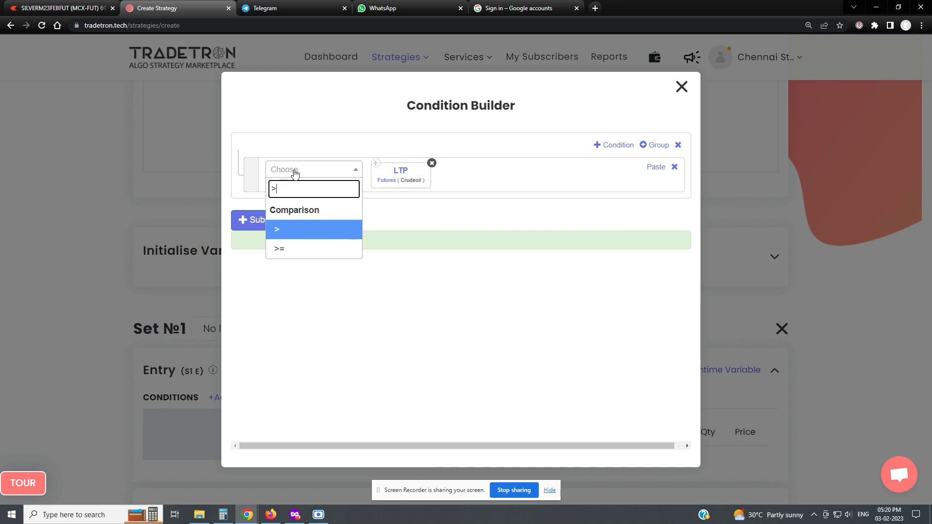
{"action": "left_click", "coordinate": [314, 230]}
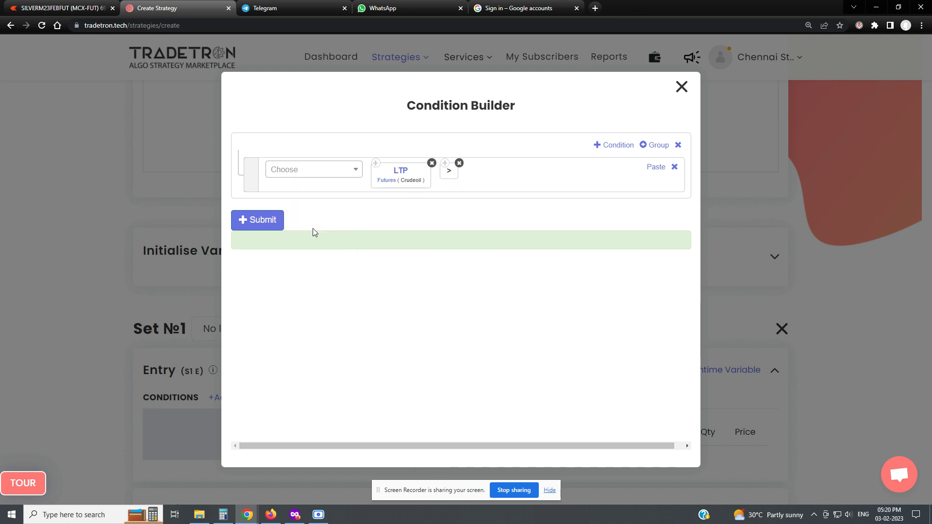
Insert the ORB keyword after the comparison, with Futures as the instrument and a start time of 17:00.
{"action": "left_click", "coordinate": [326, 177]}
{"action": "type", "text": "o"}
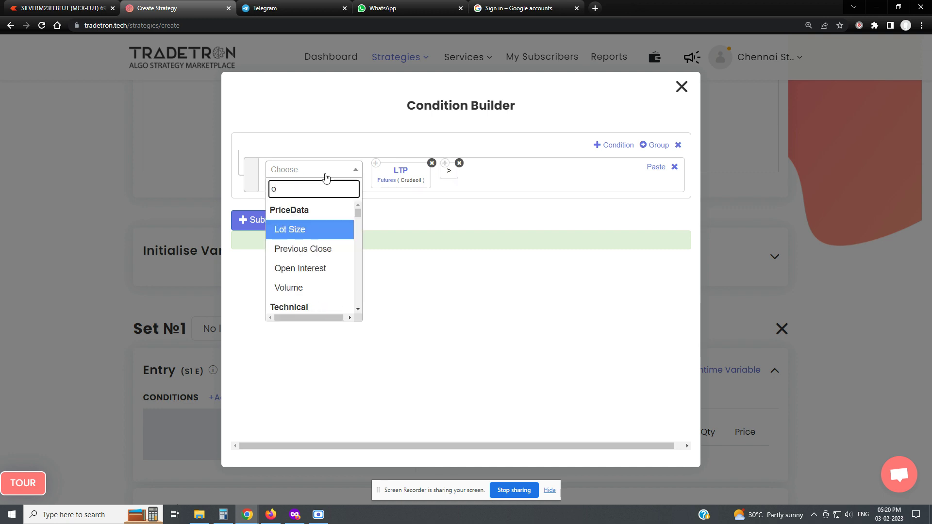
{"action": "type", "text": "rb"}
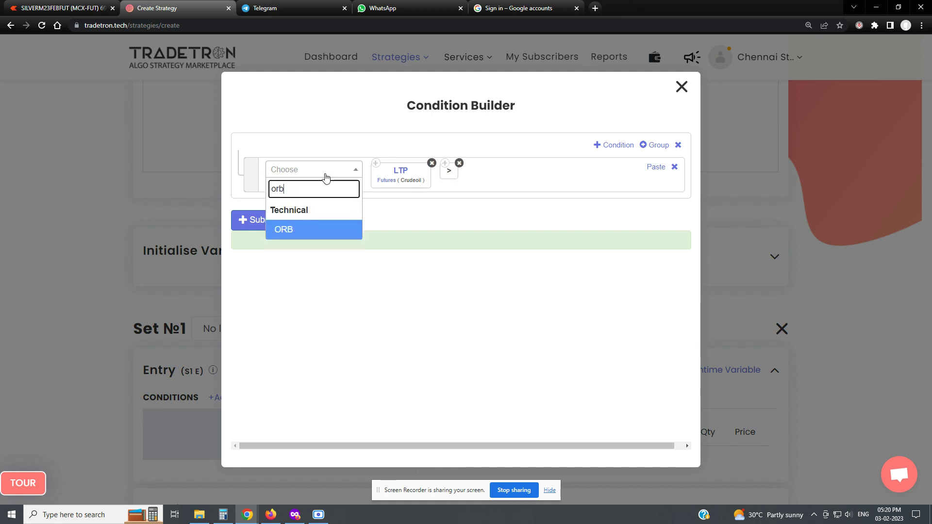
{"action": "left_click", "coordinate": [313, 229]}
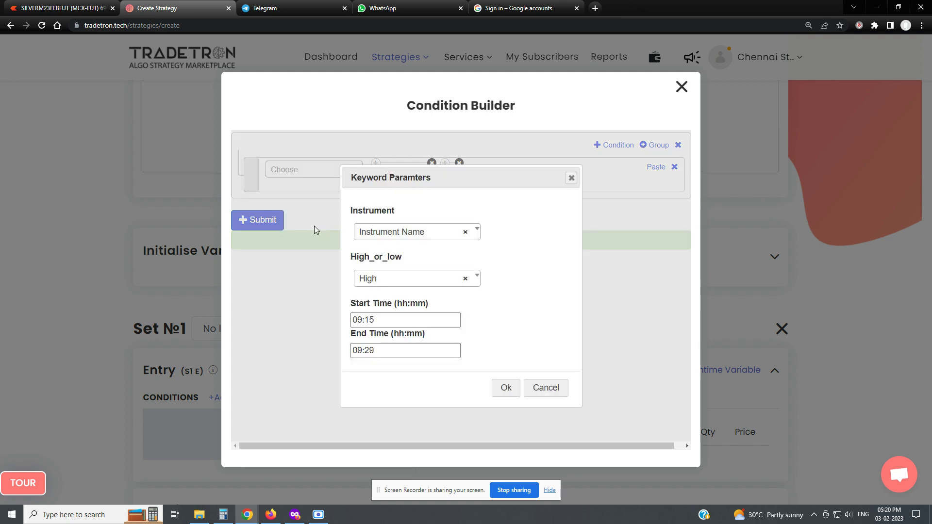
{"action": "left_click", "coordinate": [396, 234]}
{"action": "left_click", "coordinate": [372, 280]}
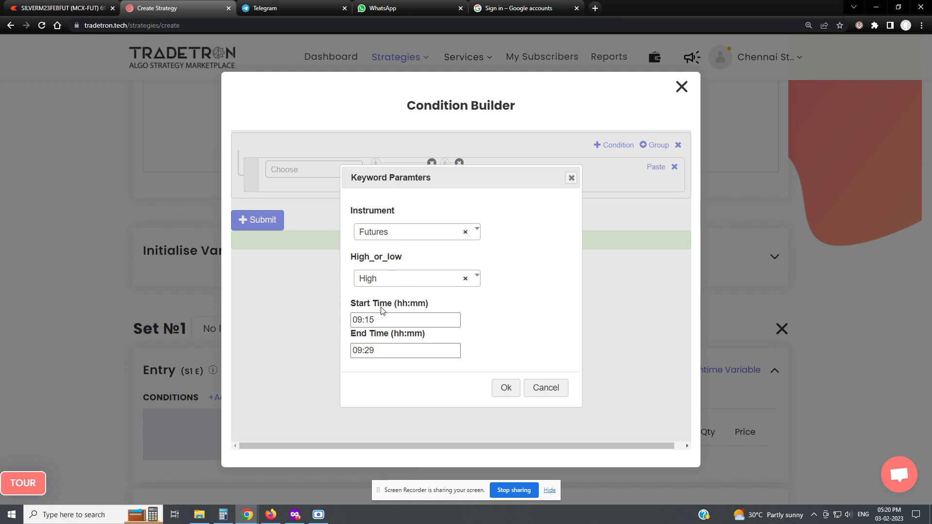
{"action": "left_click_drag", "start_coordinate": [386, 320], "coordinate": [331, 333]}
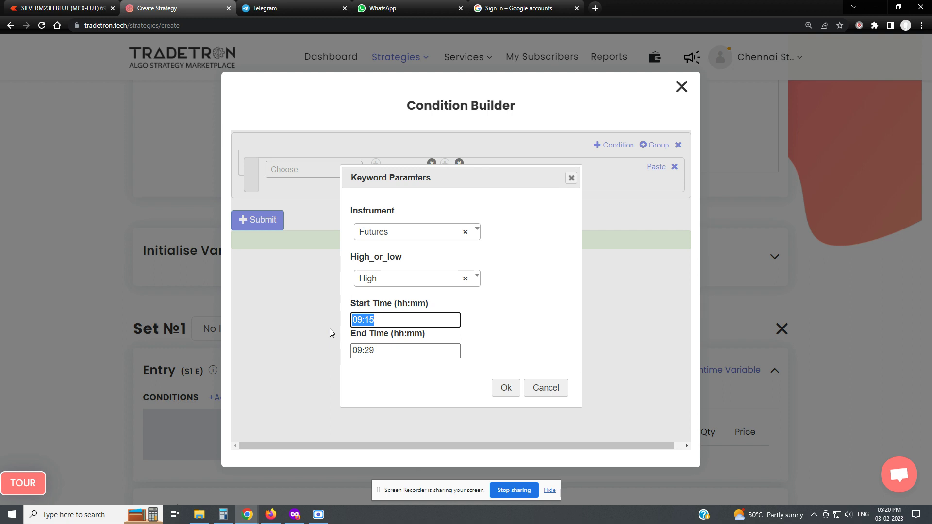
{"action": "type", "text": "17:00"}
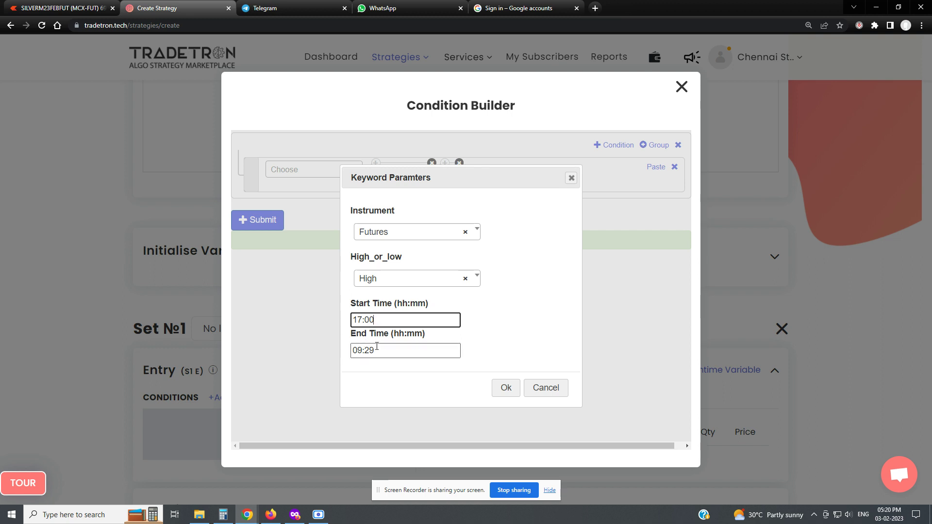
Set the ORB end time to 17:59 and confirm the keyword's parameters.
{"action": "left_click_drag", "start_coordinate": [376, 321], "coordinate": [343, 324]}
{"action": "key", "text": "ctrl+c"}
{"action": "left_click_drag", "start_coordinate": [380, 352], "coordinate": [316, 349]}
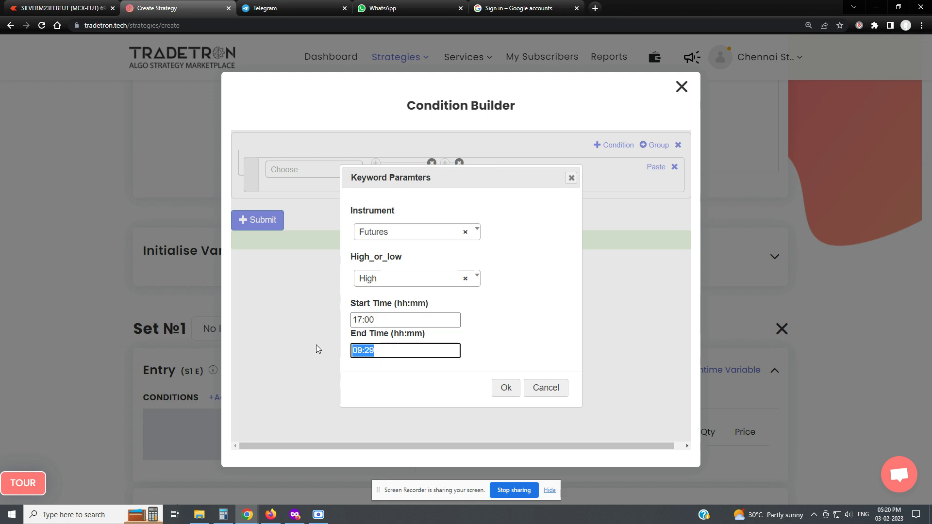
{"action": "key", "text": "ctrl+v"}
{"action": "key", "text": "BackSpace"}
{"action": "key", "text": "BackSpace"}
{"action": "type", "text": "59"}
{"action": "left_click", "coordinate": [503, 302]}
{"action": "left_click", "coordinate": [505, 387]}
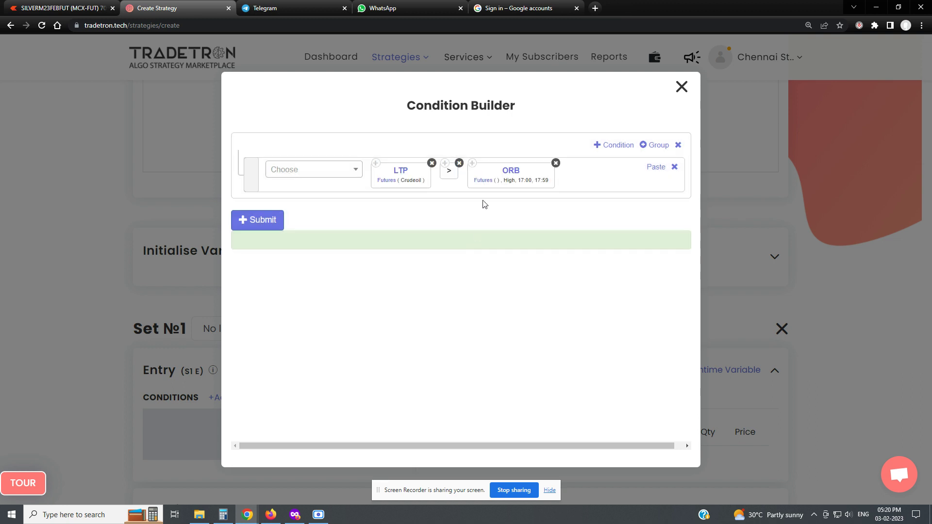
Set the underlying of the ORB keyword's futures to Crudeoil.
{"action": "left_click", "coordinate": [484, 181]}
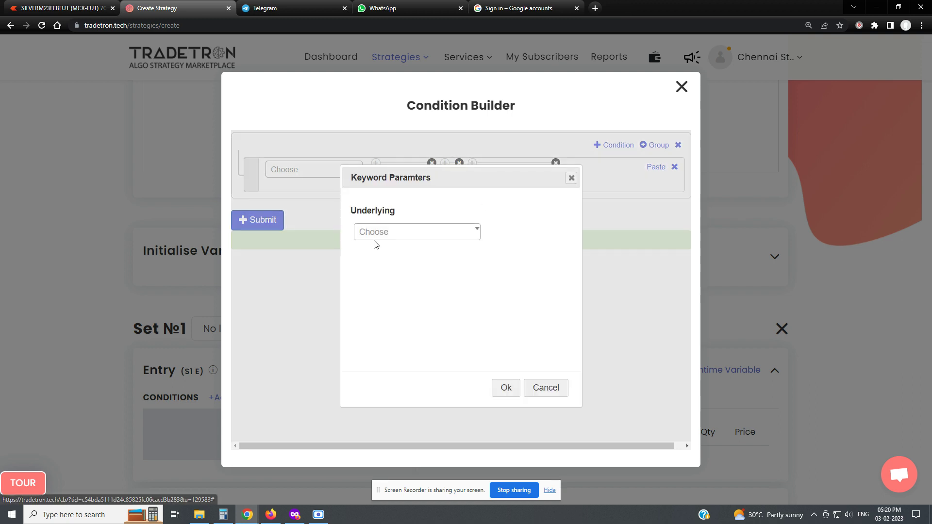
{"action": "left_click", "coordinate": [375, 236]}
{"action": "type", "text": "cru"}
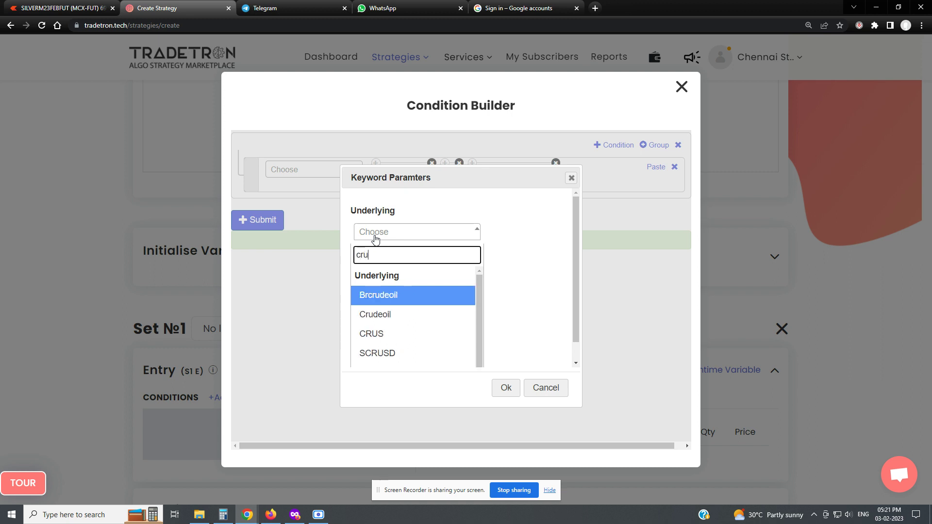
{"action": "left_click", "coordinate": [395, 315]}
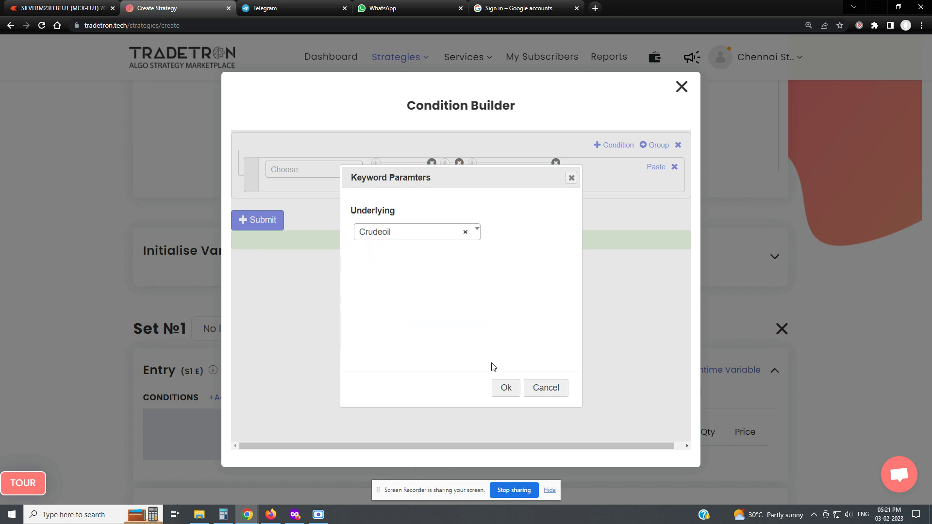
{"action": "left_click", "coordinate": [504, 390]}
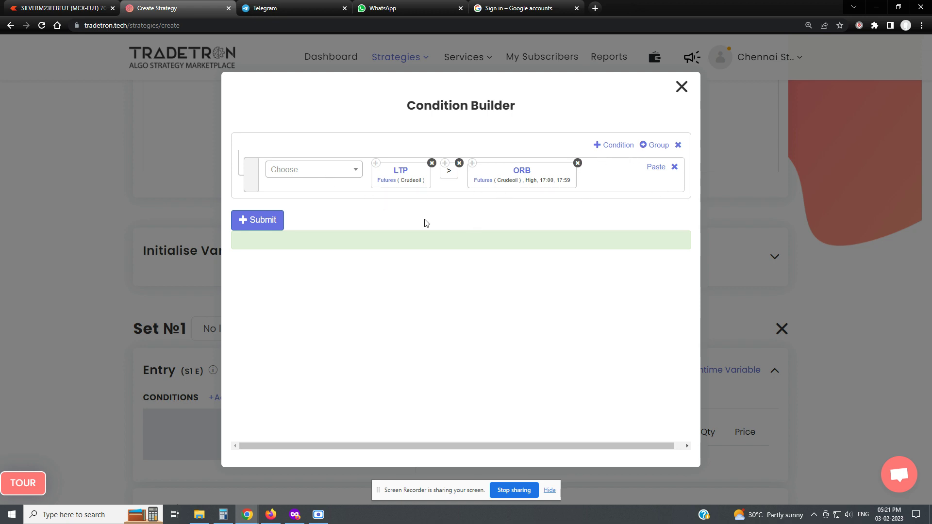
Add a second entry condition that starts with the Time keyword for the MCX exchange.
{"action": "left_click", "coordinate": [618, 147]}
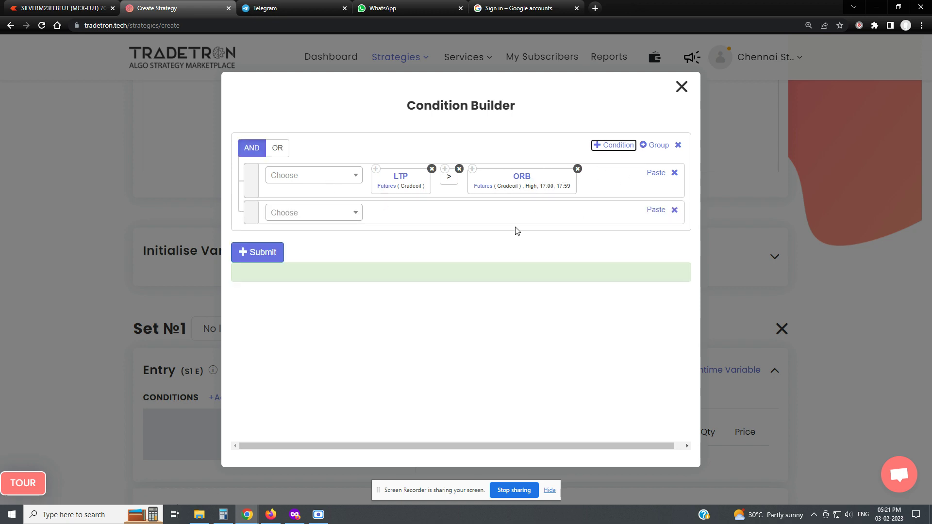
{"action": "left_click", "coordinate": [309, 215]}
{"action": "type", "text": "tim"}
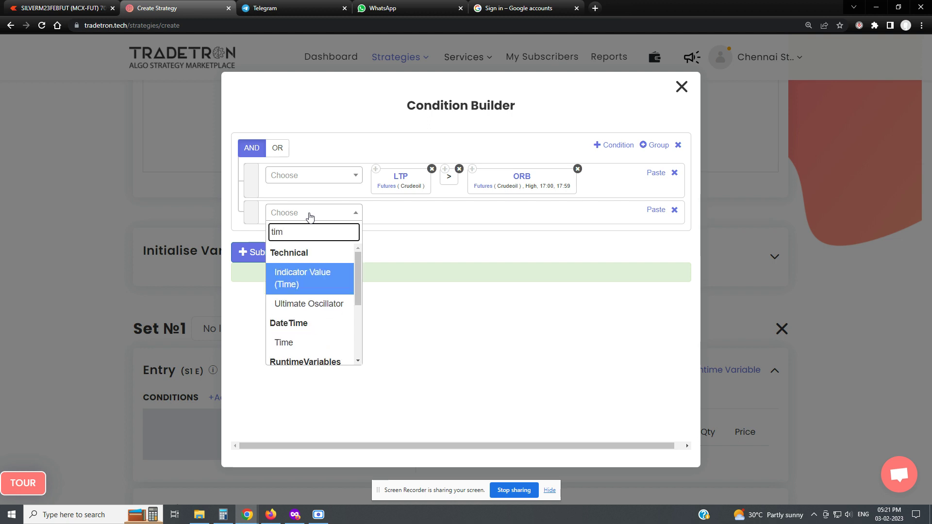
{"action": "left_click", "coordinate": [299, 344]}
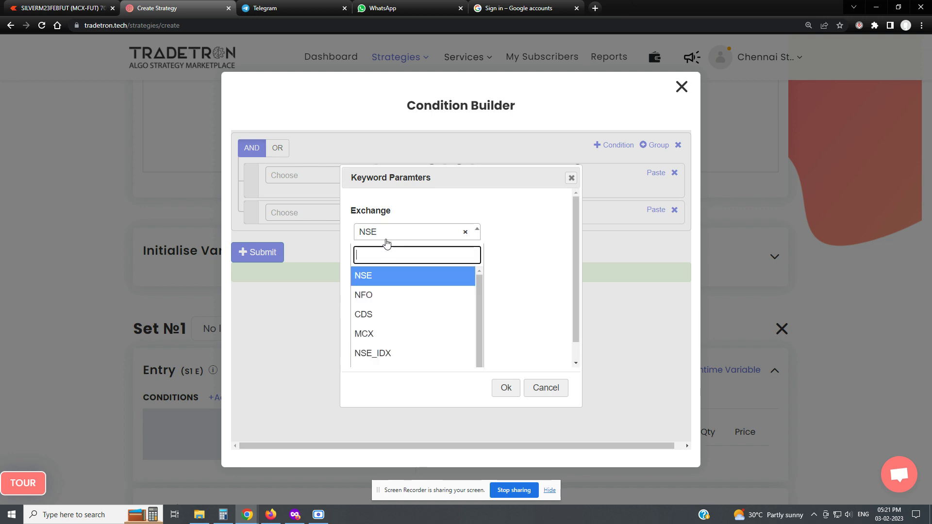
{"action": "left_click", "coordinate": [380, 334]}
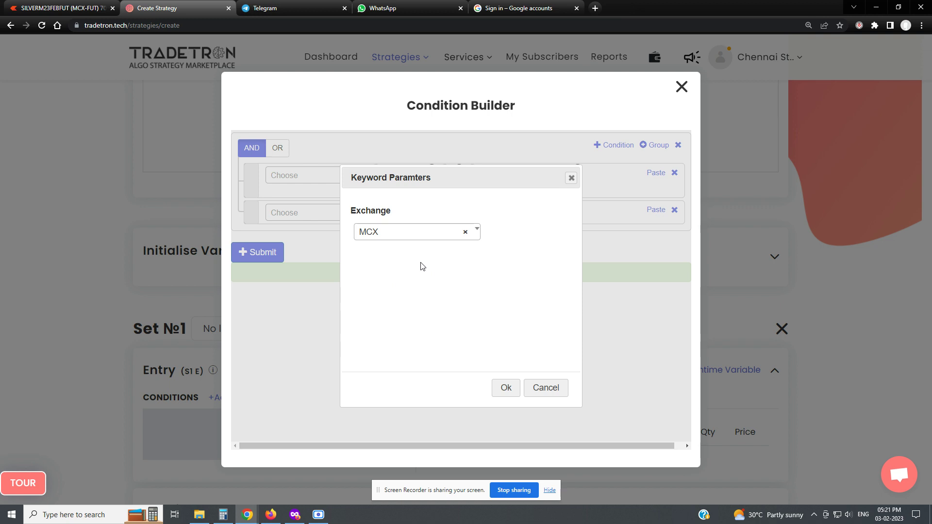
{"action": "left_click", "coordinate": [505, 391]}
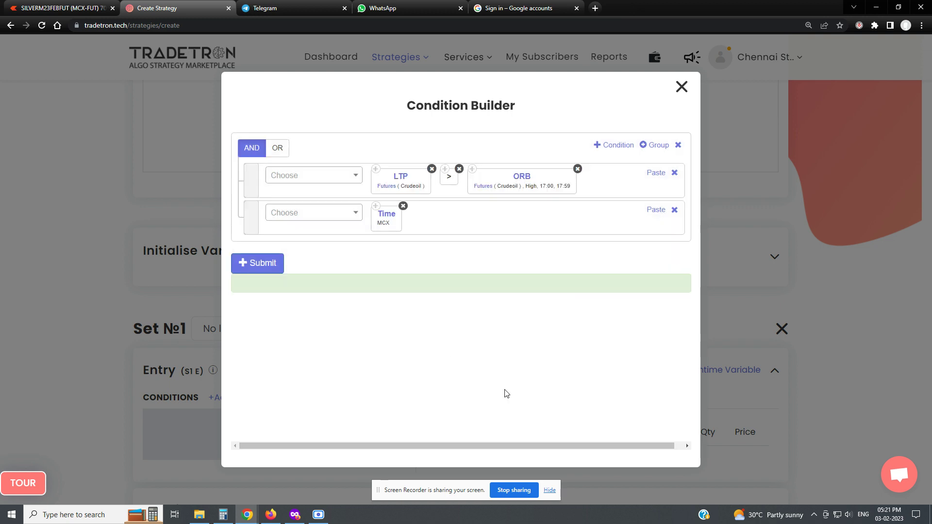
Complete the Time condition with the greater-than operator copied from the first condition and a Number keyword of 1759.
{"action": "left_click", "coordinate": [448, 180]}
{"action": "left_click", "coordinate": [656, 209]}
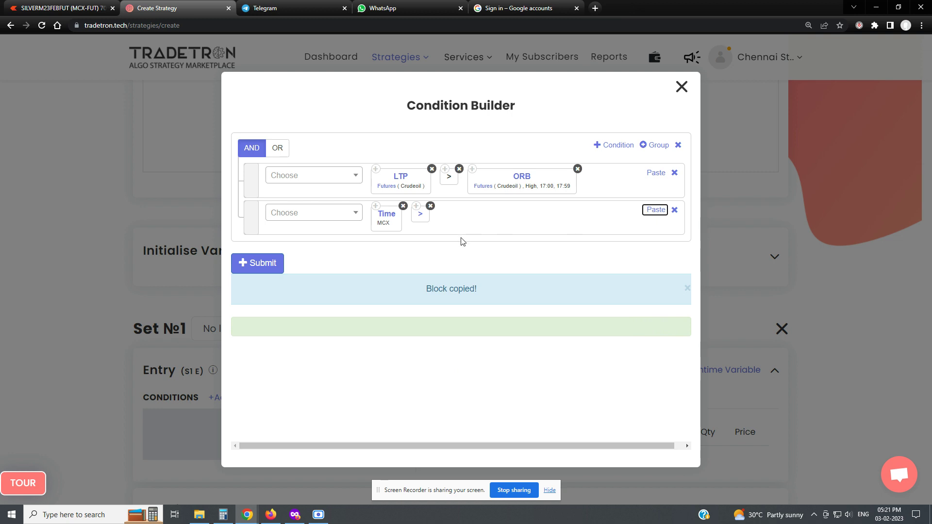
{"action": "left_click", "coordinate": [314, 216]}
{"action": "type", "text": "num"}
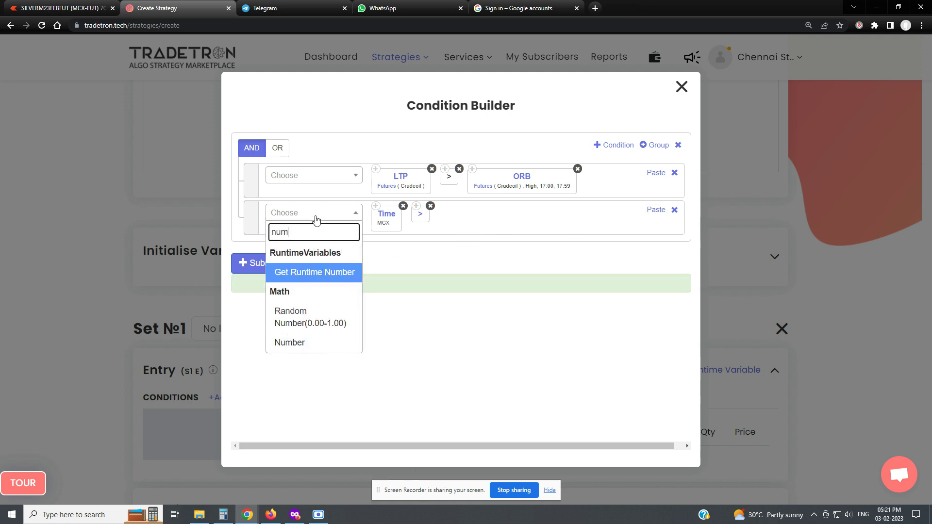
{"action": "left_click", "coordinate": [310, 345]}
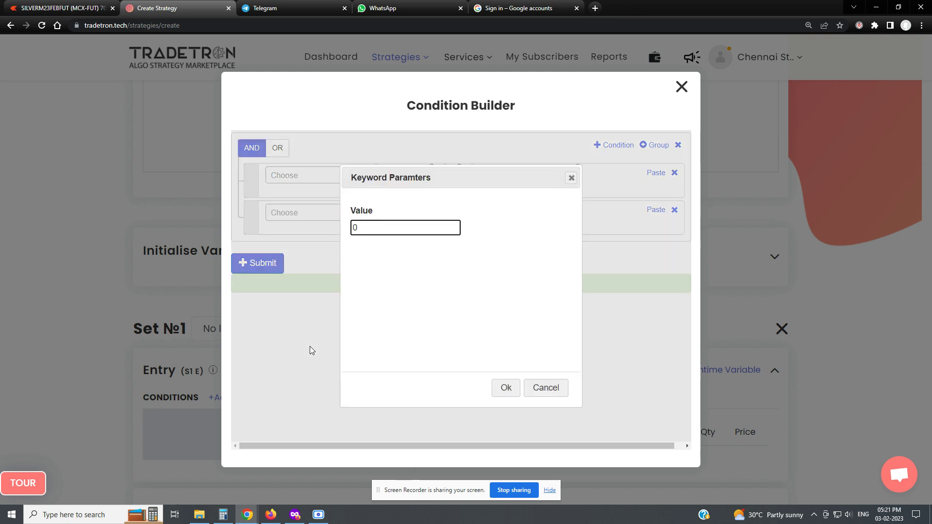
{"action": "left_click_drag", "start_coordinate": [367, 231], "coordinate": [347, 234]}
{"action": "type", "text": "1759"}
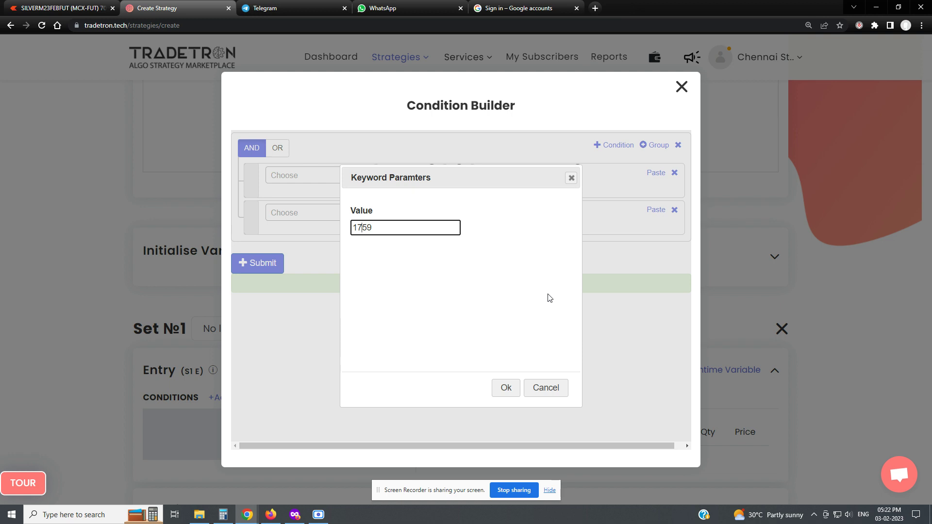
{"action": "type", "text": ":"}
{"action": "key", "text": "BackSpace"}
{"action": "left_click", "coordinate": [382, 253]}
{"action": "left_click", "coordinate": [505, 387]}
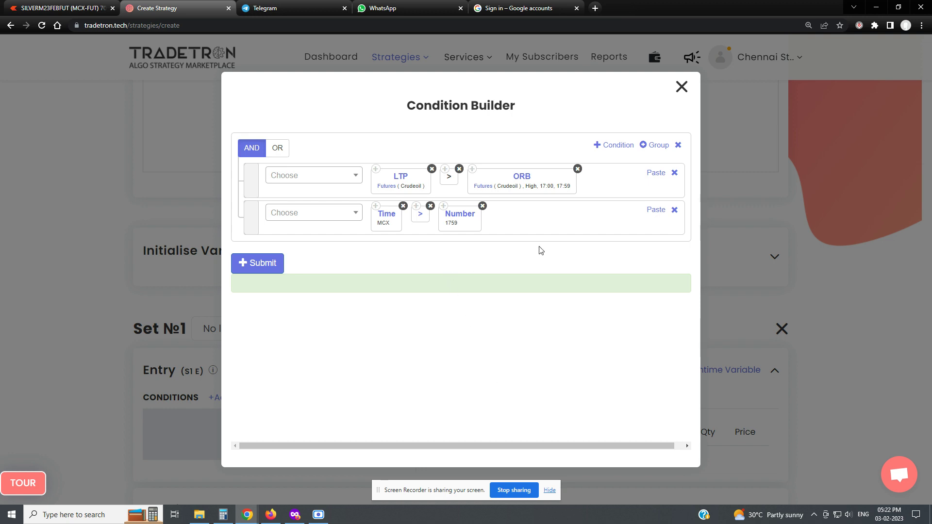
Add a third entry condition starting with the Positions Detail keyword, with condition type Entry and transaction type S.
{"action": "left_click", "coordinate": [609, 147]}
{"action": "left_click", "coordinate": [303, 252]}
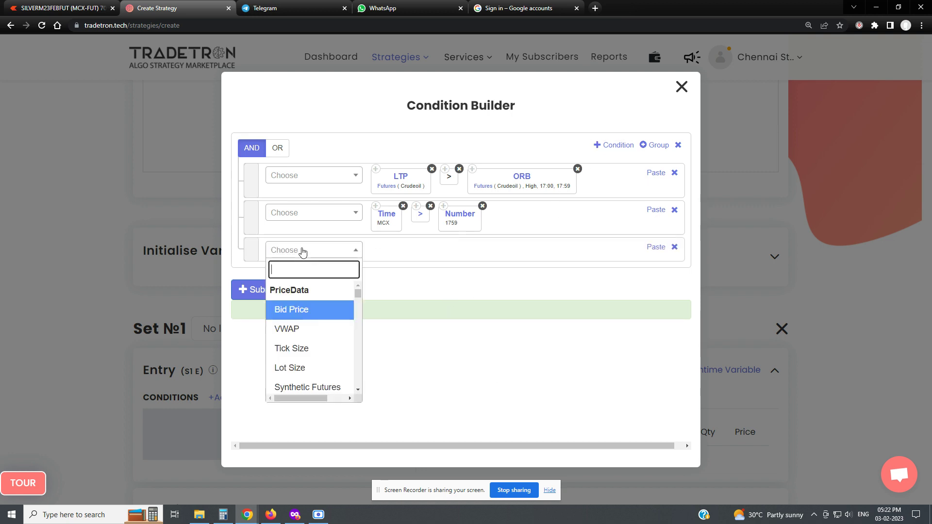
{"action": "type", "text": "posit"}
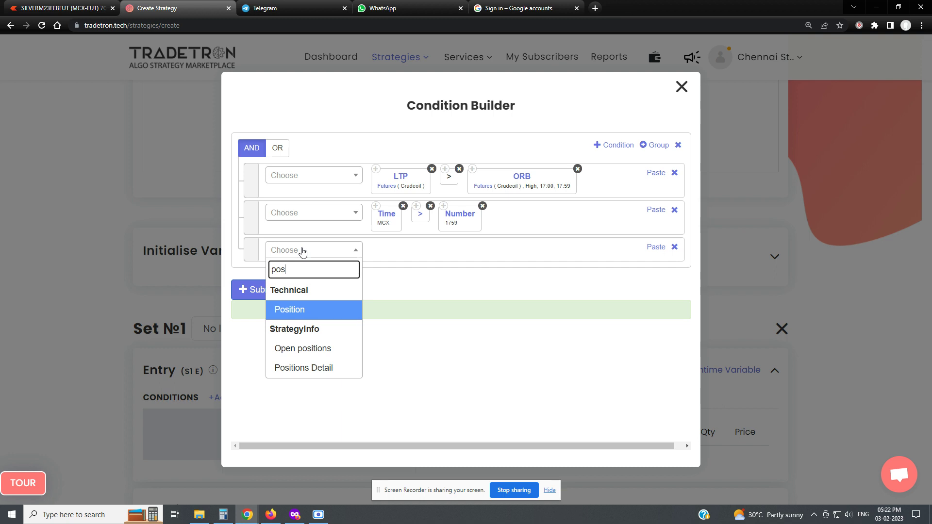
{"action": "left_click", "coordinate": [311, 370]}
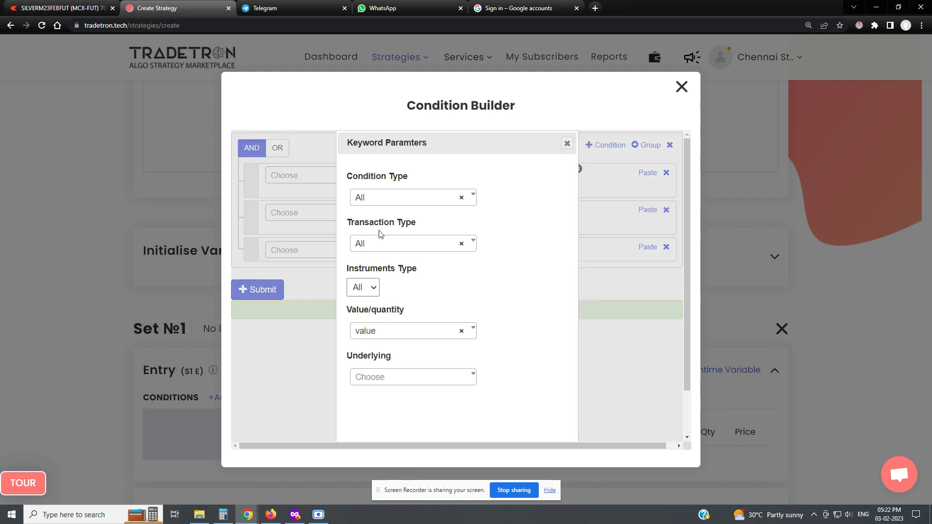
{"action": "left_click", "coordinate": [430, 198]}
{"action": "left_click", "coordinate": [387, 260]}
{"action": "left_click", "coordinate": [414, 244]}
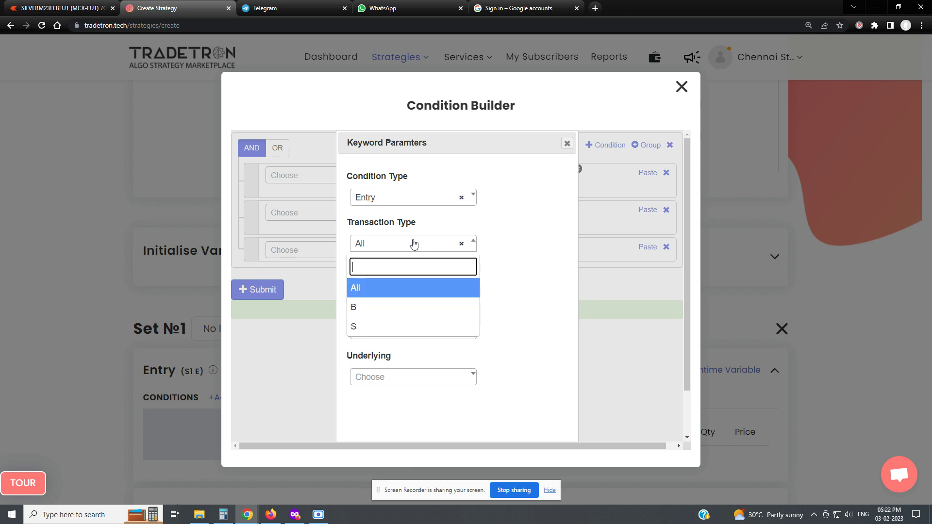
{"action": "left_click", "coordinate": [381, 324]}
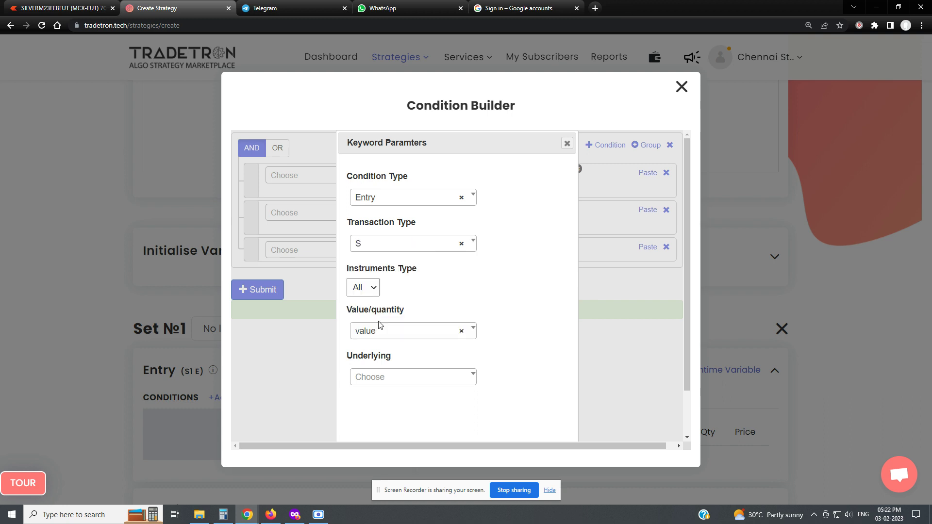
Set the Positions Detail keyword to PE instruments, quantity and the Crudeoil underlying, and confirm its parameters.
{"action": "left_click", "coordinate": [374, 291]}
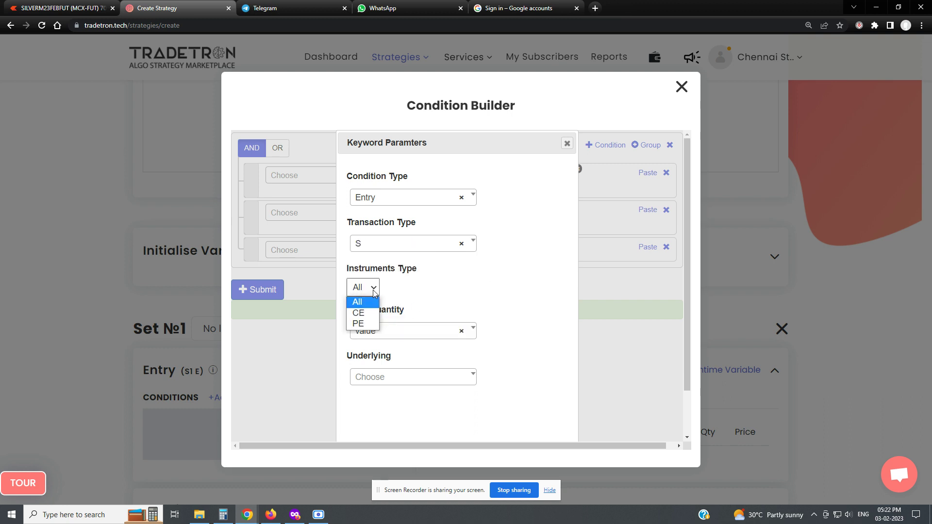
{"action": "left_click", "coordinate": [359, 324]}
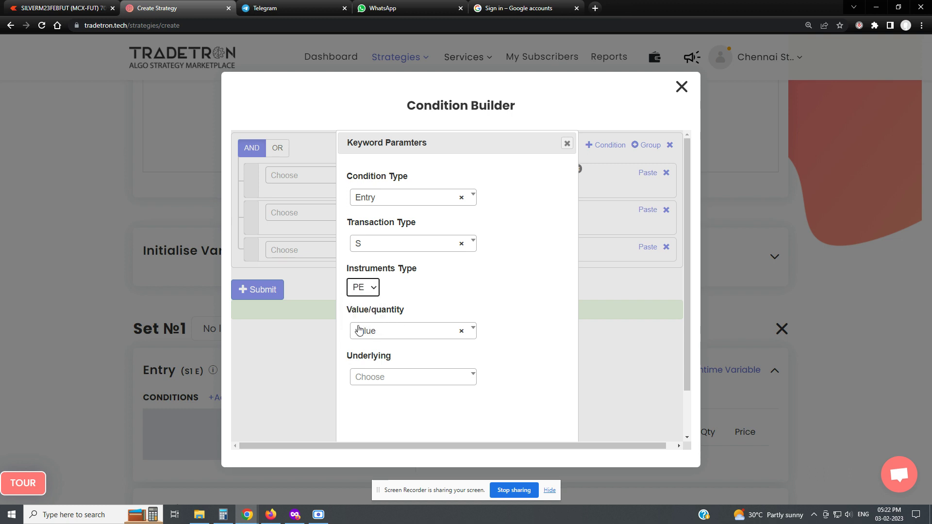
{"action": "left_click", "coordinate": [400, 333]}
{"action": "left_click", "coordinate": [398, 393]}
{"action": "left_click", "coordinate": [396, 378]}
{"action": "type", "text": "crude"}
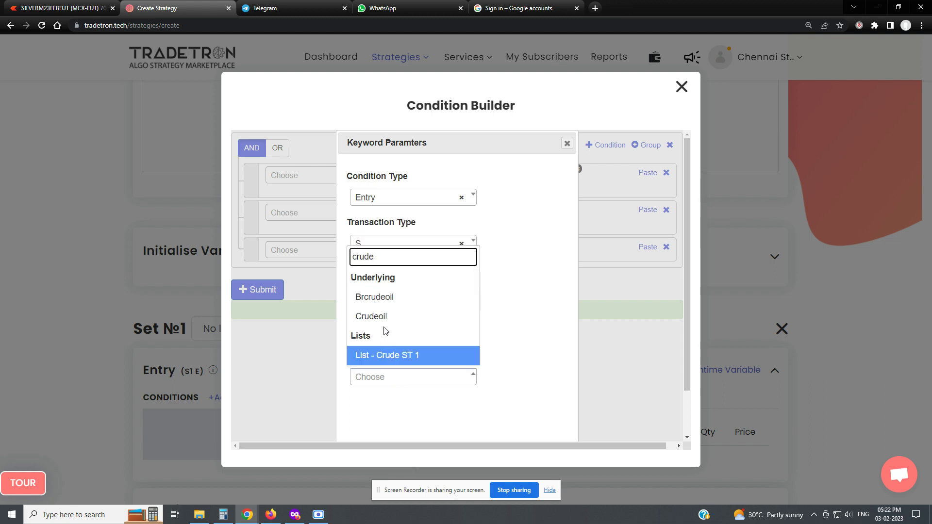
{"action": "left_click", "coordinate": [385, 318]}
{"action": "scroll", "coordinate": [538, 362], "scroll_direction": "down", "scroll_amount": 1}
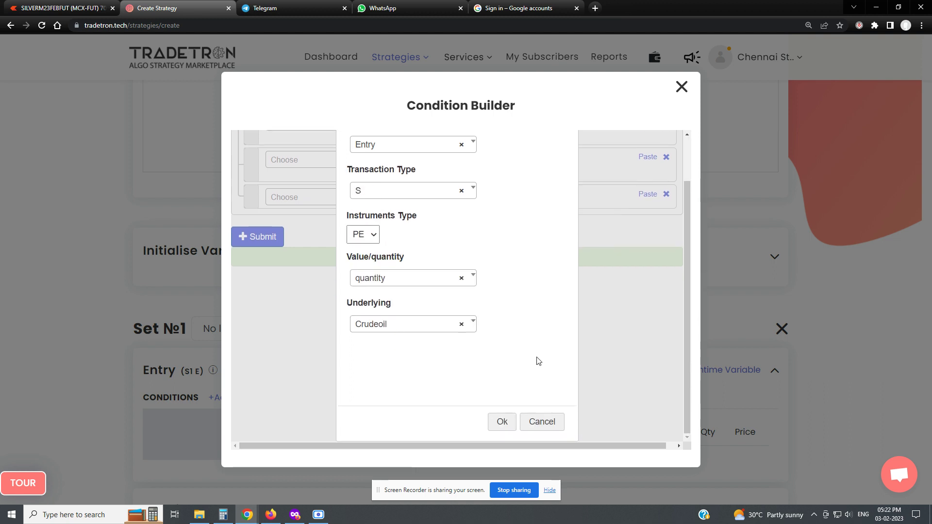
{"action": "left_click", "coordinate": [501, 427]}
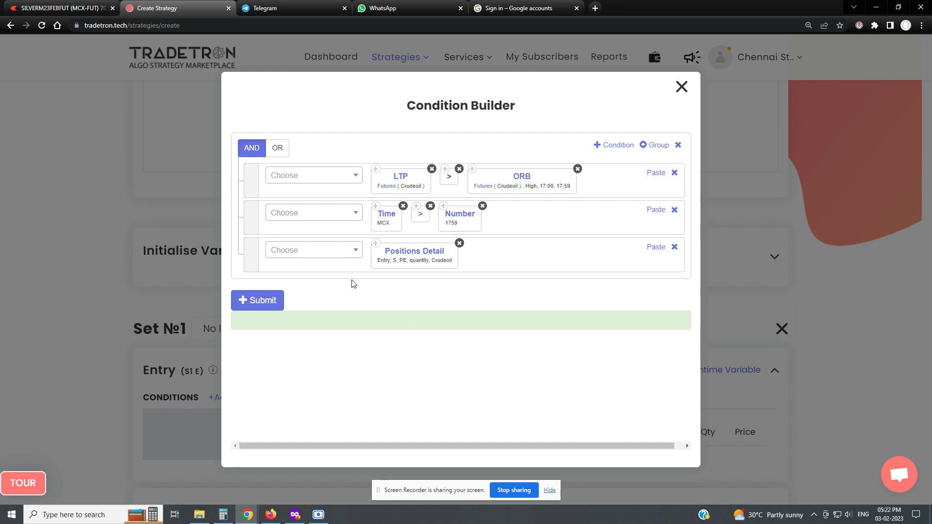
Complete the Positions Detail condition as equal to a Number keyword of 0, and submit the Set 1 entry conditions.
{"action": "left_click", "coordinate": [319, 250]}
{"action": "type", "text": "="}
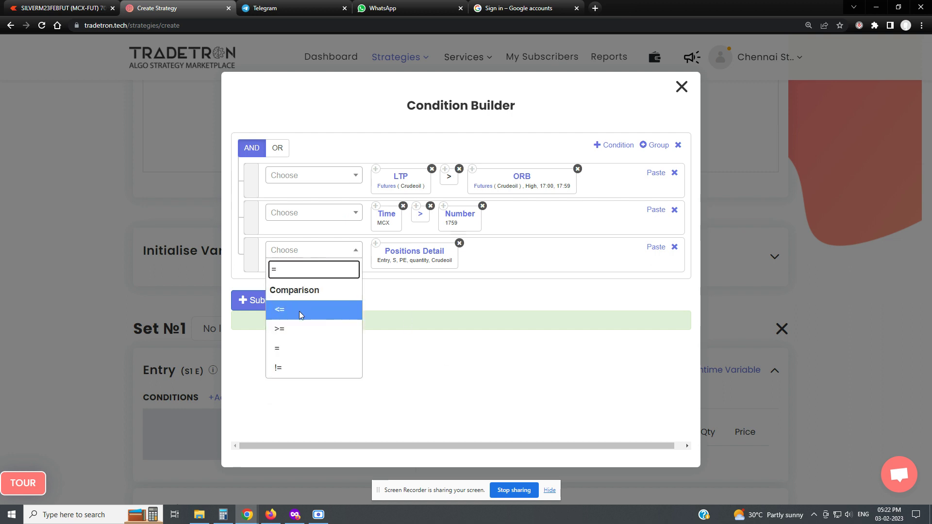
{"action": "left_click", "coordinate": [312, 346]}
{"action": "left_click", "coordinate": [653, 247]}
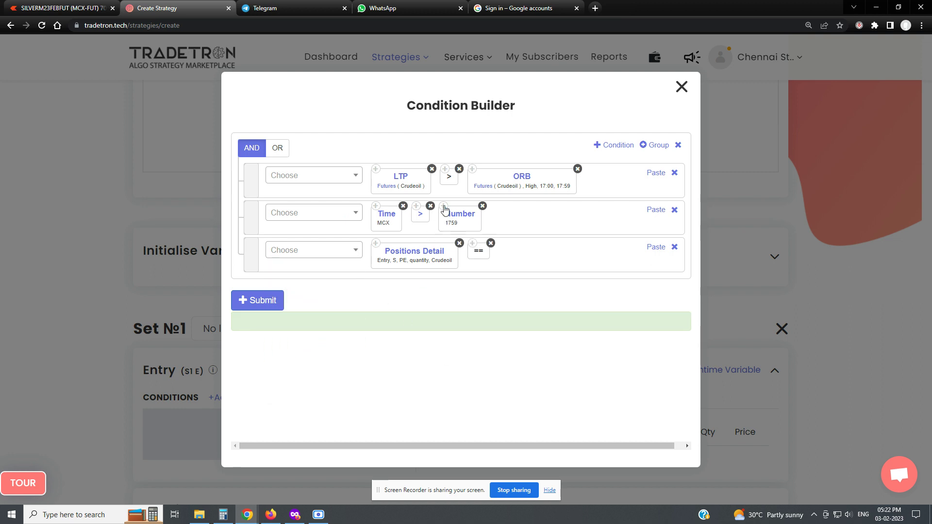
{"action": "left_click", "coordinate": [522, 254]}
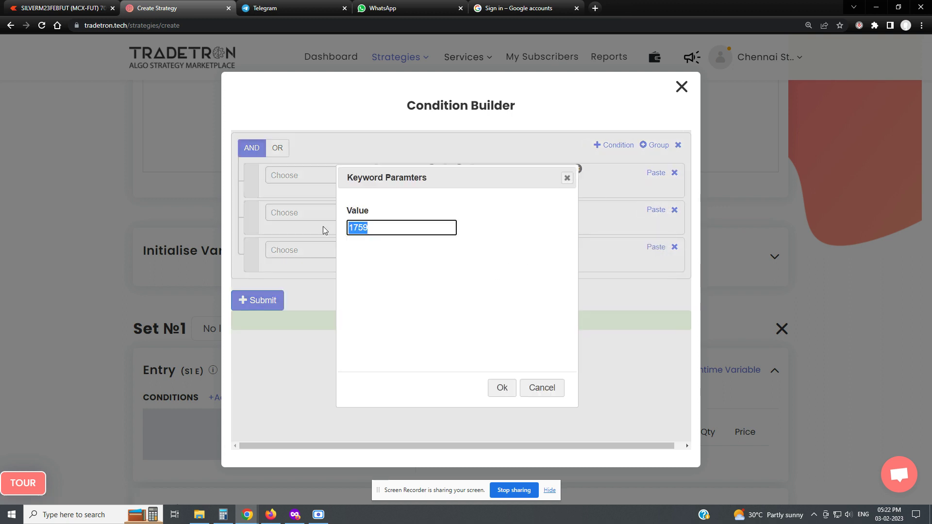
{"action": "type", "text": "0"}
{"action": "left_click", "coordinate": [501, 388]}
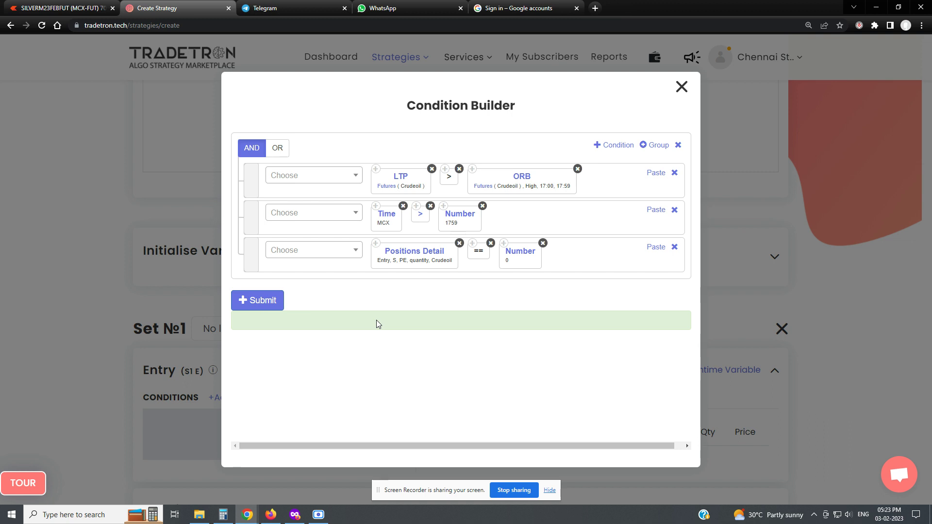
{"action": "left_click", "coordinate": [272, 308]}
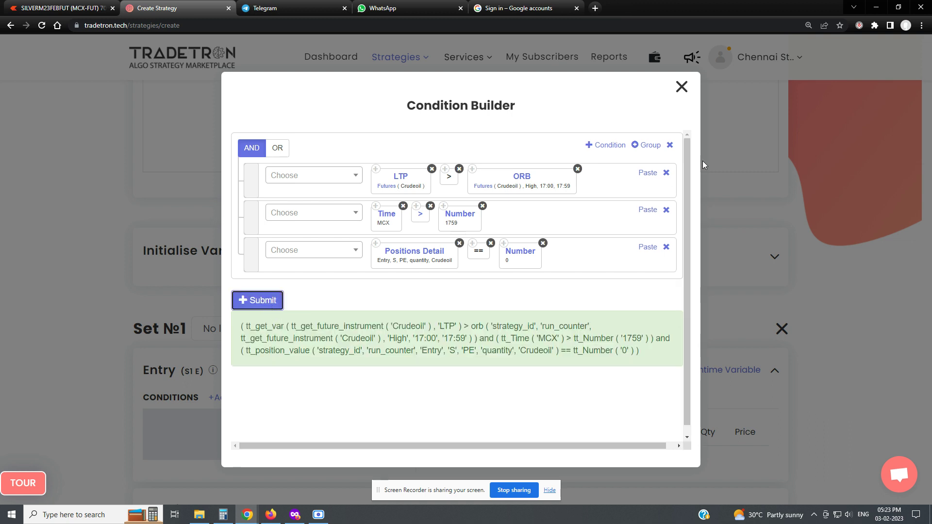
{"action": "left_click", "coordinate": [681, 86]}
Start a new Set 1 entry position that sells a Put on MCX with Crudeoil as the underlying.
{"action": "scroll", "coordinate": [456, 308], "scroll_direction": "down", "scroll_amount": 4}
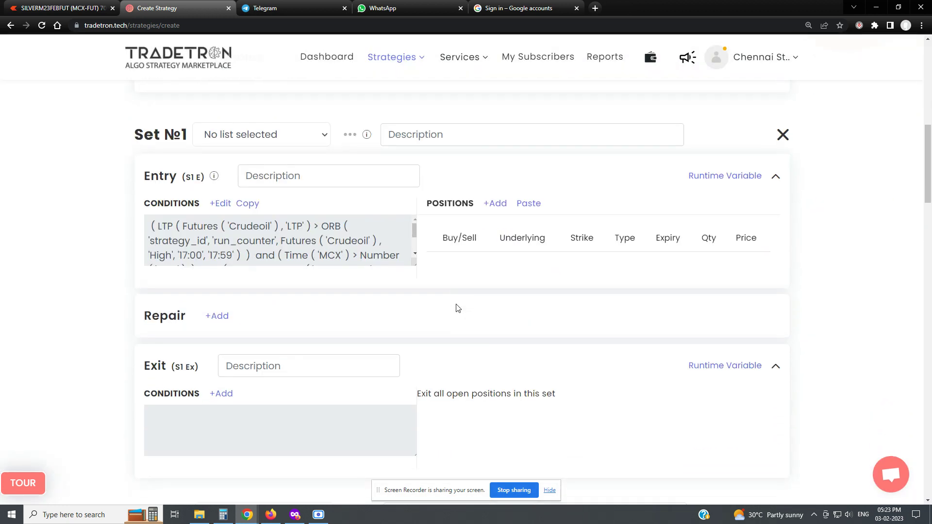
{"action": "left_click", "coordinate": [496, 204]}
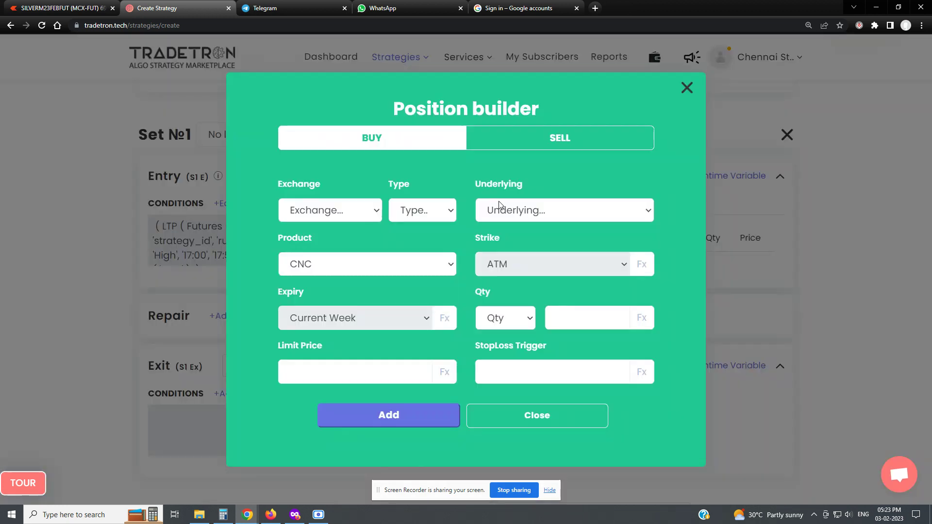
{"action": "left_click", "coordinate": [543, 141]}
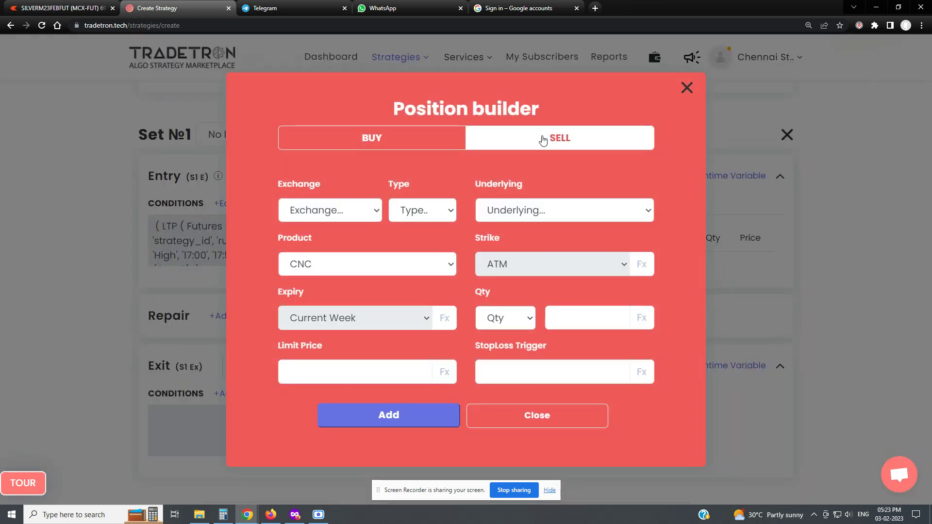
{"action": "left_click", "coordinate": [353, 212]}
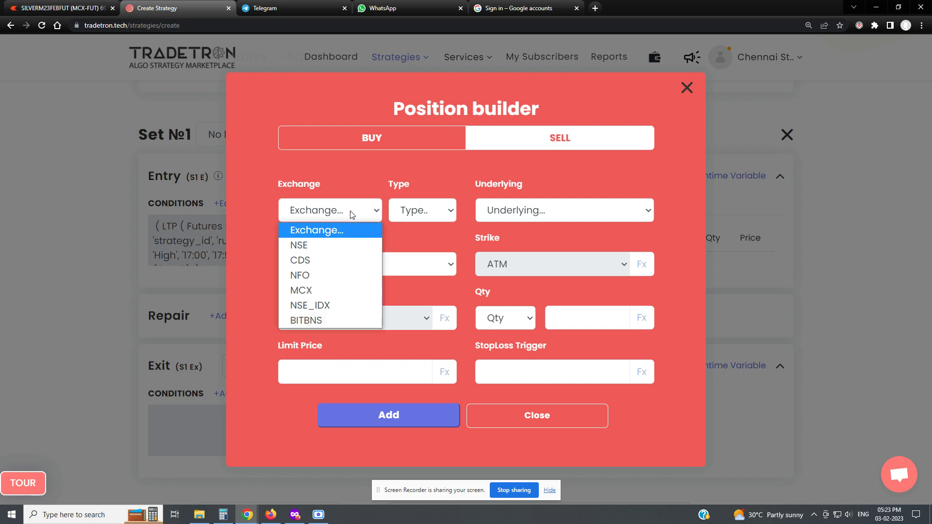
{"action": "left_click", "coordinate": [330, 290]}
{"action": "left_click", "coordinate": [427, 214]}
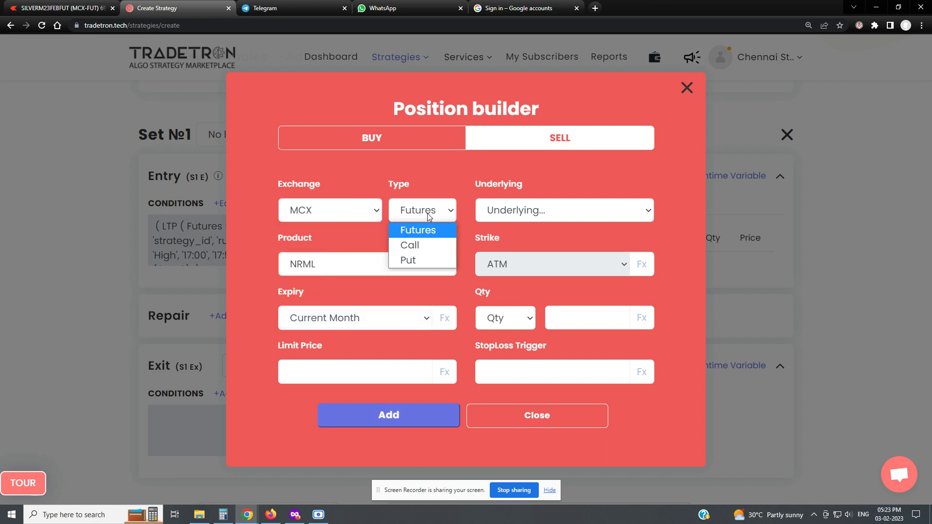
{"action": "left_click", "coordinate": [417, 256]}
{"action": "left_click", "coordinate": [535, 211]}
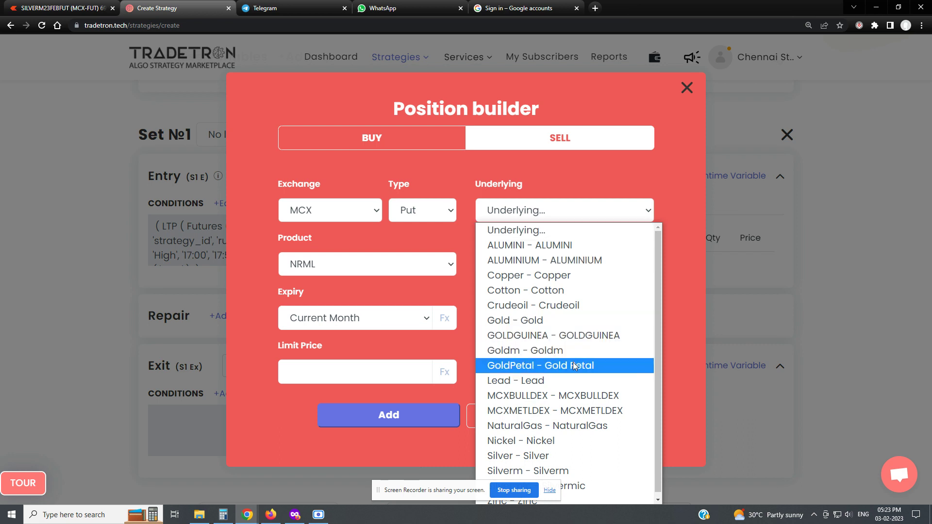
{"action": "left_click", "coordinate": [572, 313]}
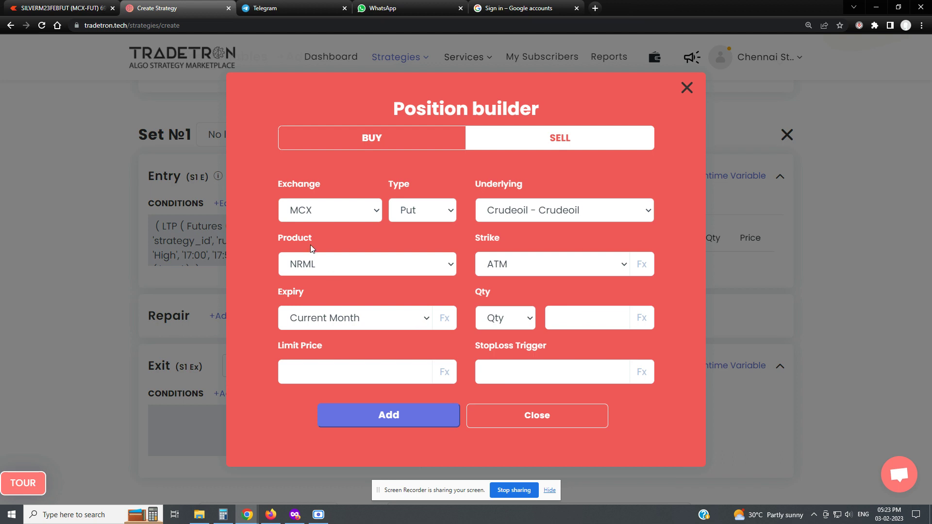
Set the position's product to MIS and its quantity to 1 lot.
{"action": "left_click", "coordinate": [342, 267]}
{"action": "left_click", "coordinate": [329, 295]}
{"action": "left_click", "coordinate": [520, 320]}
{"action": "left_click", "coordinate": [509, 366]}
{"action": "left_click", "coordinate": [585, 316]}
{"action": "type", "text": "1"}
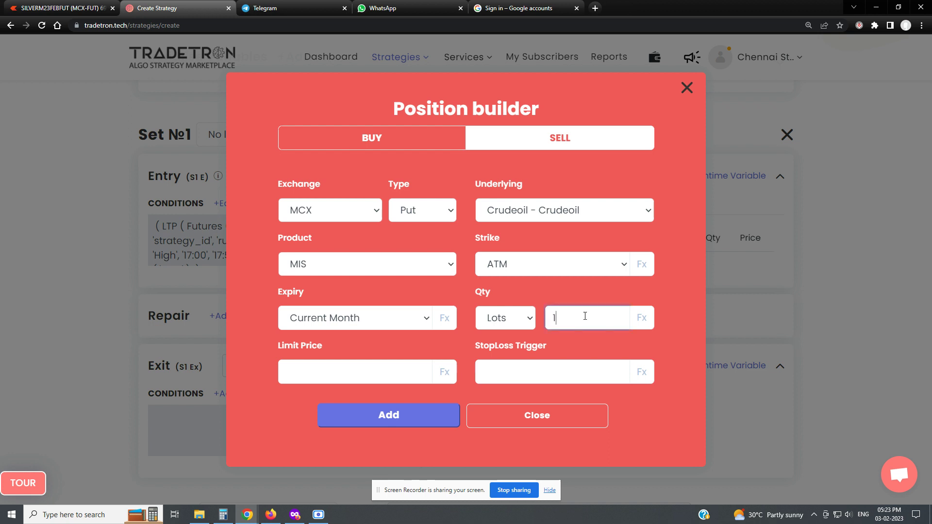
Set the position's strike to Fx and open its formula for editing.
{"action": "left_click", "coordinate": [545, 234]}
{"action": "left_click", "coordinate": [607, 272]}
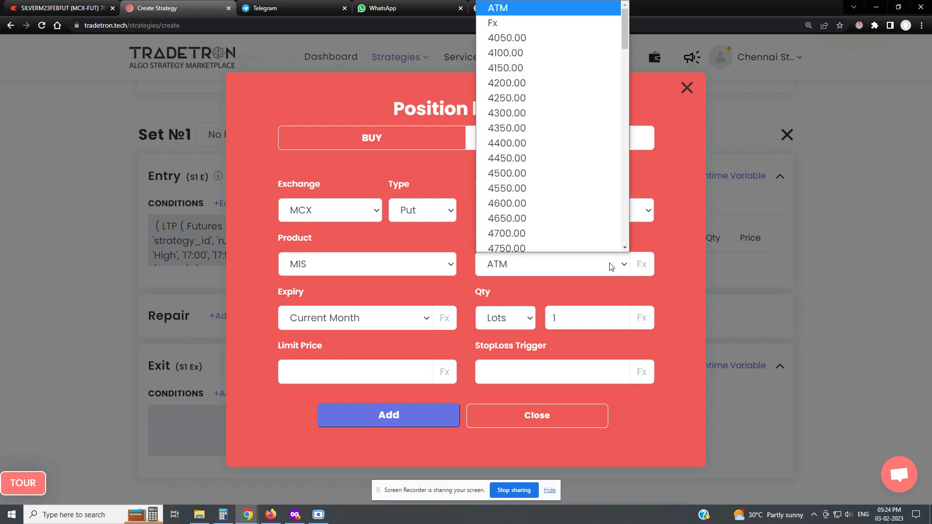
{"action": "left_click", "coordinate": [493, 20]}
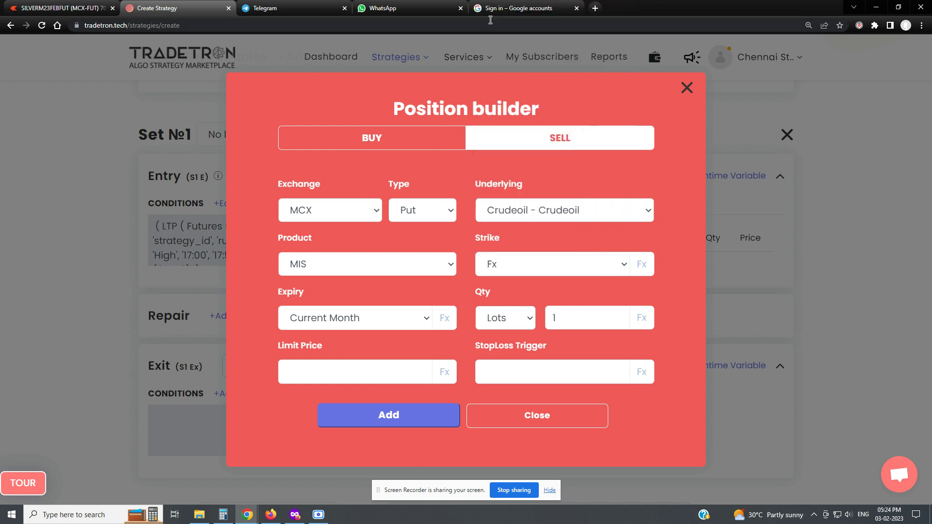
{"action": "left_click", "coordinate": [642, 266]}
Insert the Round keyword into the strike formula, with LTP as its value and a base of 100.
{"action": "left_click", "coordinate": [268, 163]}
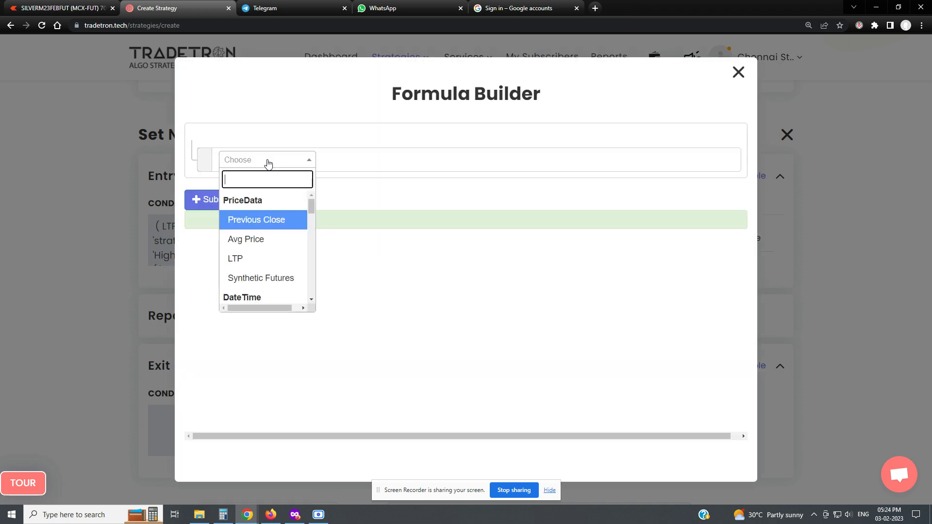
{"action": "type", "text": "roun"}
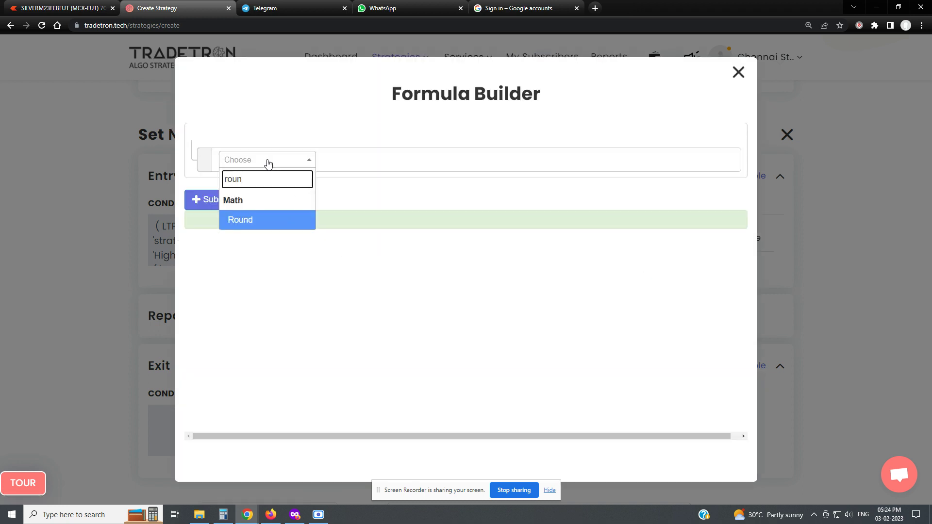
{"action": "left_click", "coordinate": [266, 221]}
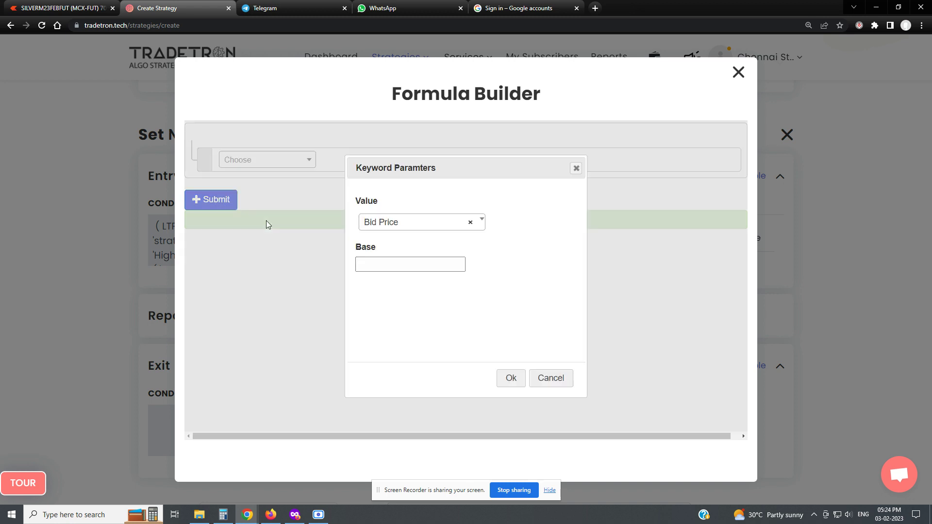
{"action": "left_click", "coordinate": [378, 224]}
{"action": "type", "text": "ltp"}
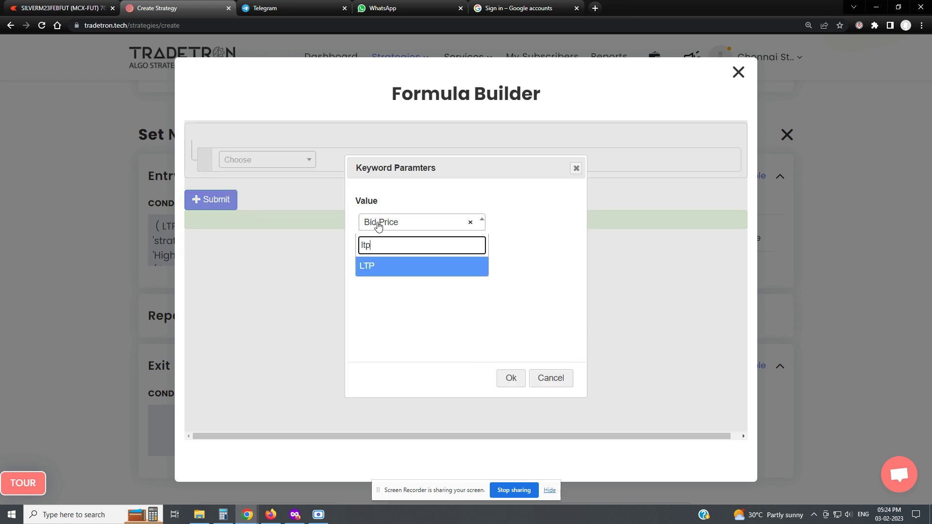
{"action": "left_click", "coordinate": [409, 263]}
{"action": "left_click", "coordinate": [410, 260]}
{"action": "type", "text": "100"}
{"action": "left_click", "coordinate": [511, 378]}
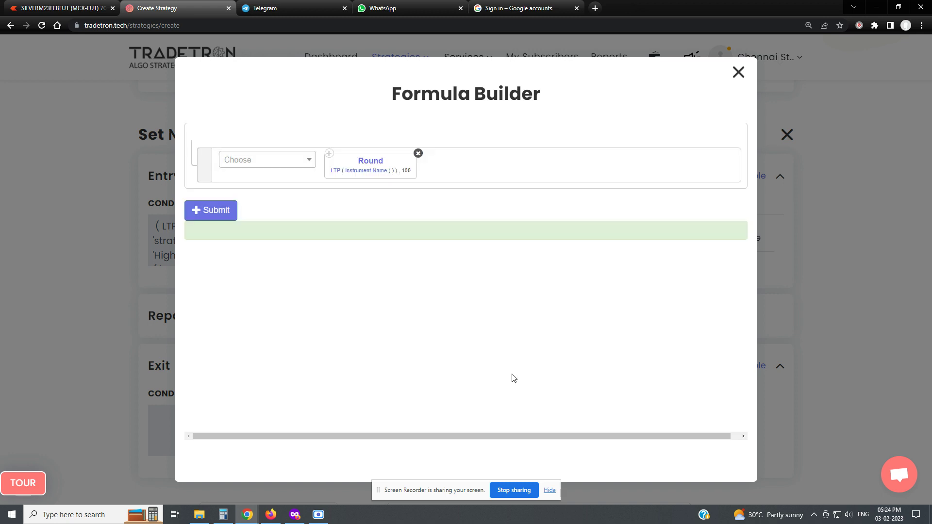
Set the LTP instrument in the strike formula to Futures with Crudeoil as its underlying.
{"action": "left_click", "coordinate": [336, 173]}
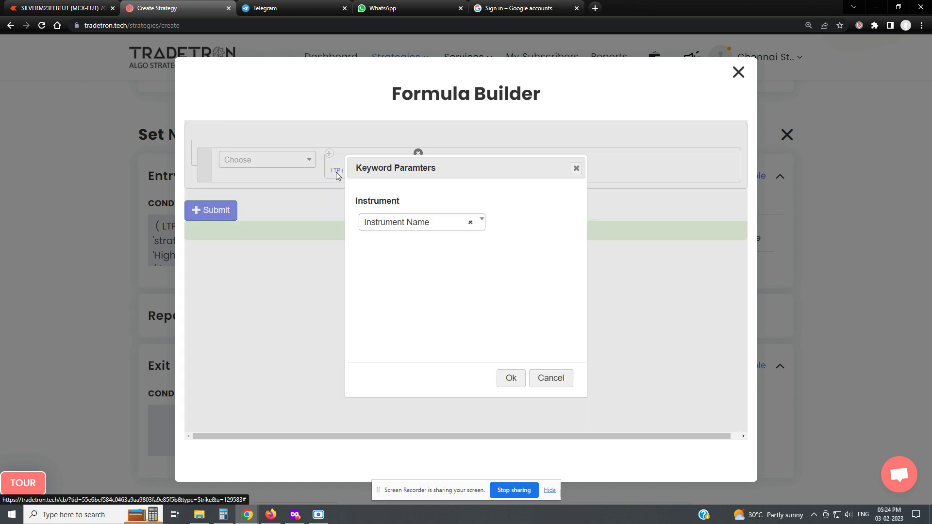
{"action": "left_click", "coordinate": [386, 226]}
{"action": "left_click", "coordinate": [390, 269]}
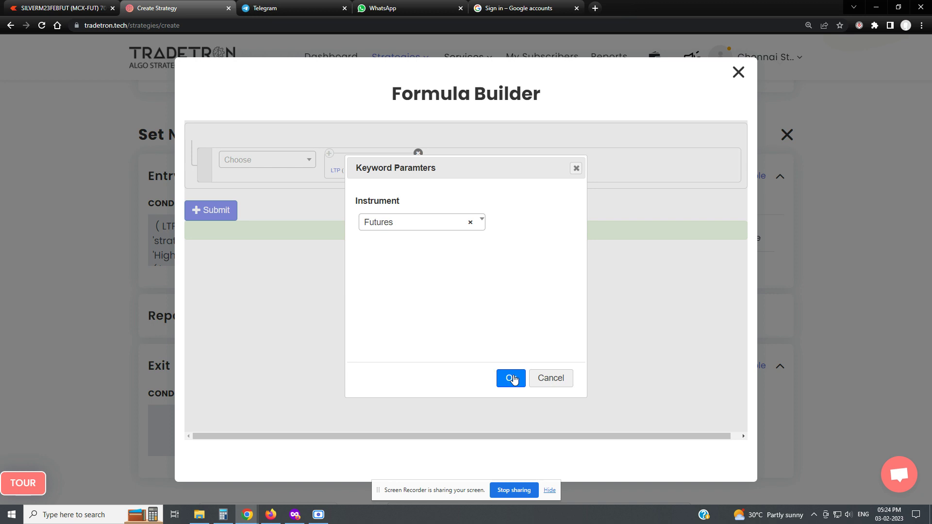
{"action": "left_click", "coordinate": [512, 378]}
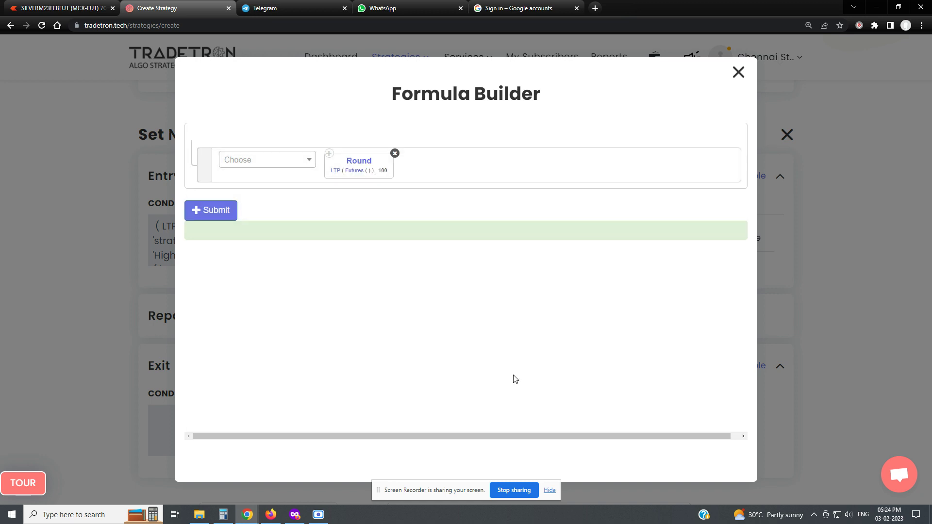
{"action": "left_click", "coordinate": [356, 172]}
{"action": "left_click", "coordinate": [380, 223]}
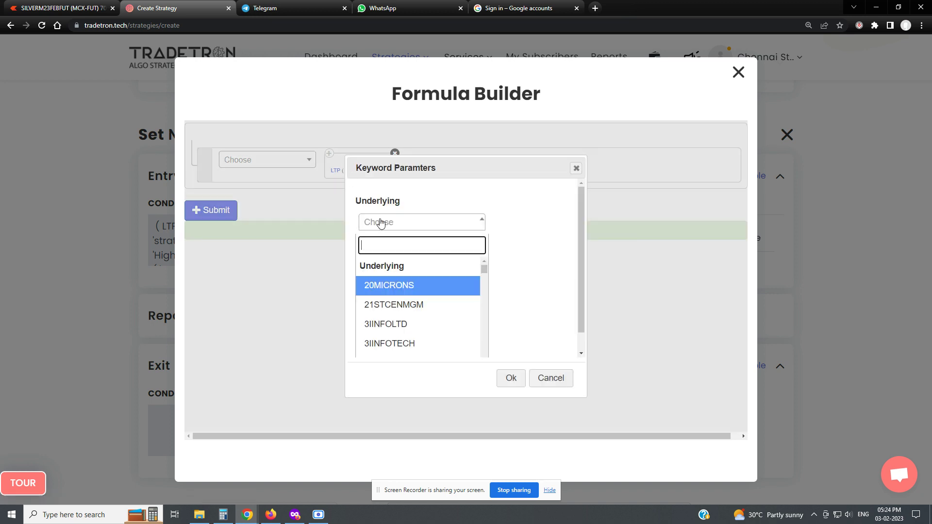
{"action": "type", "text": "crude"}
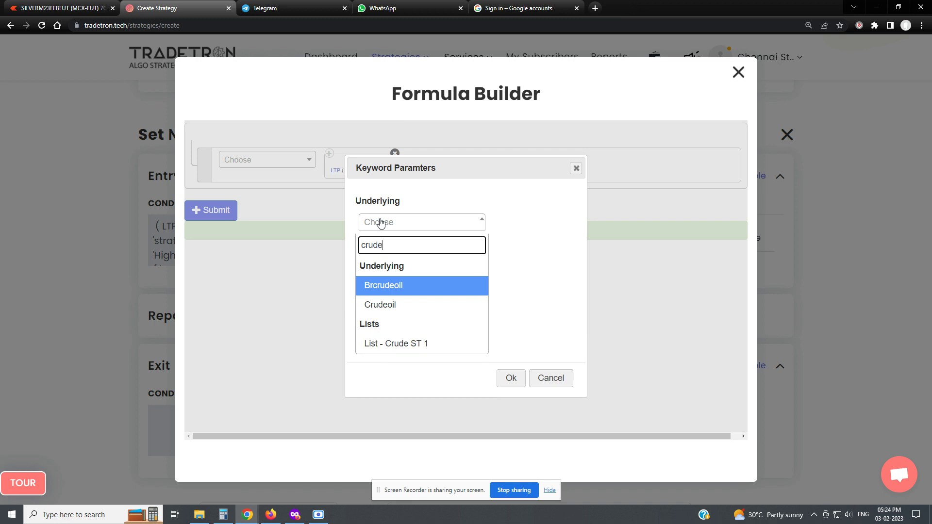
{"action": "left_click", "coordinate": [401, 306]}
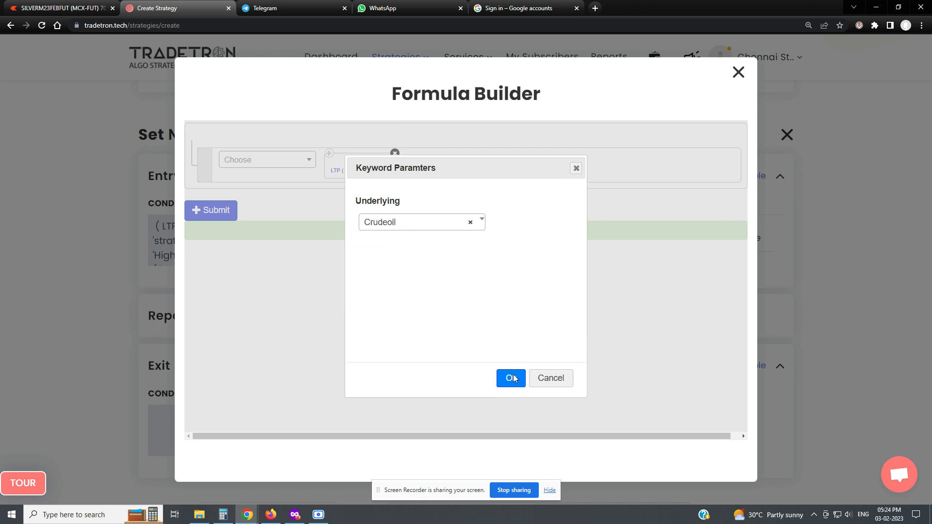
{"action": "left_click", "coordinate": [510, 378]}
Submit the strike formula and add the sell Put position to the Set 1 entry.
{"action": "left_click", "coordinate": [218, 213]}
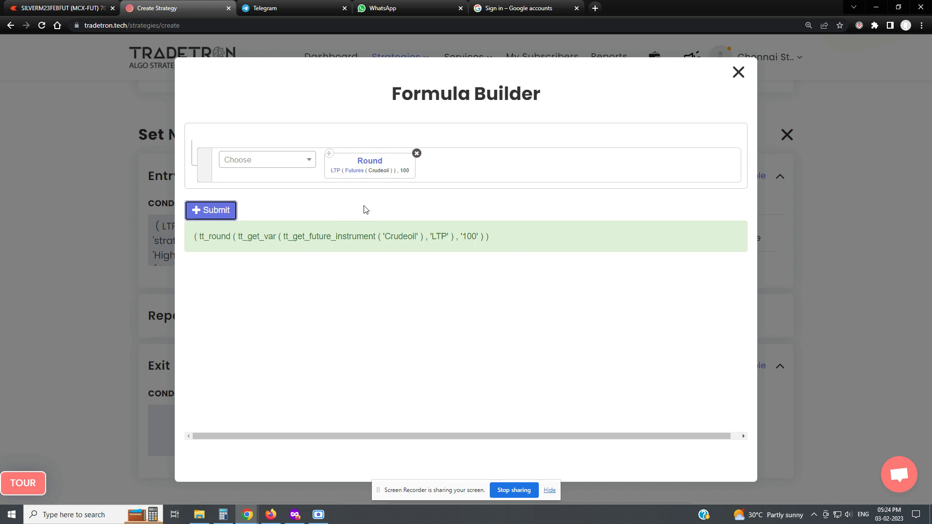
{"action": "left_click", "coordinate": [738, 72]}
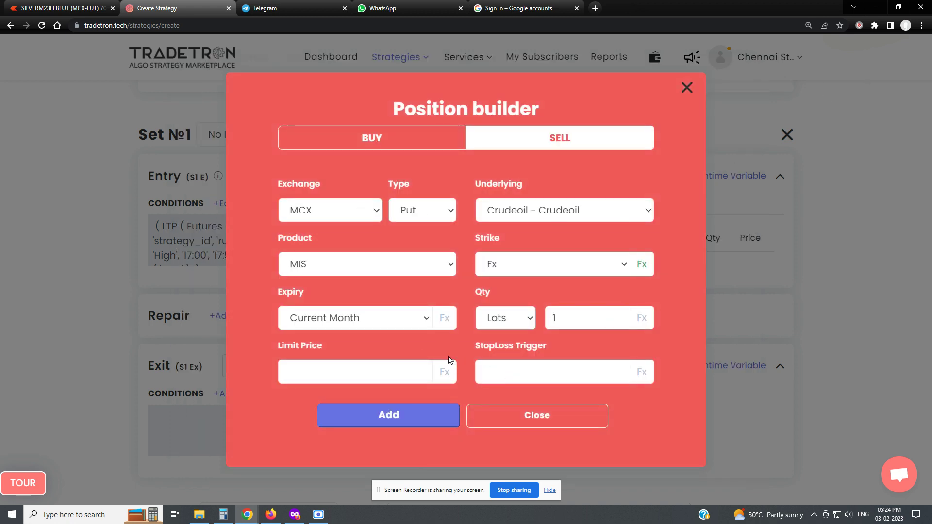
{"action": "left_click", "coordinate": [396, 416]}
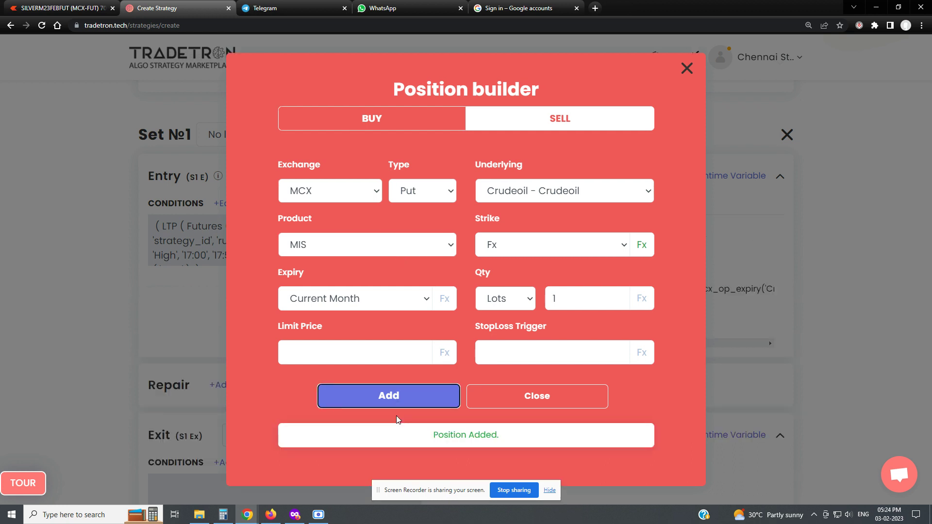
{"action": "left_click", "coordinate": [529, 402]}
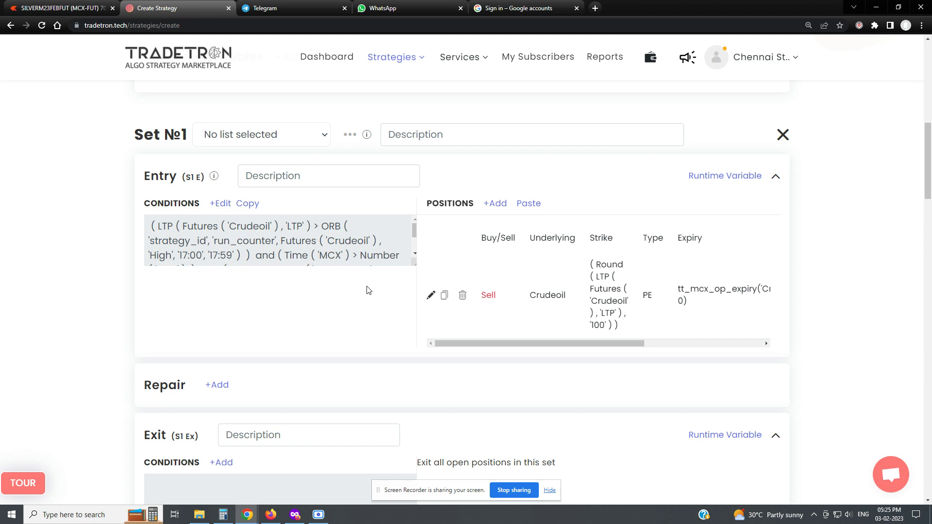
Copy the Set 1 entry condition.
{"action": "scroll", "coordinate": [368, 289], "scroll_direction": "down", "scroll_amount": 4}
{"action": "scroll", "coordinate": [368, 290], "scroll_direction": "up", "scroll_amount": 3}
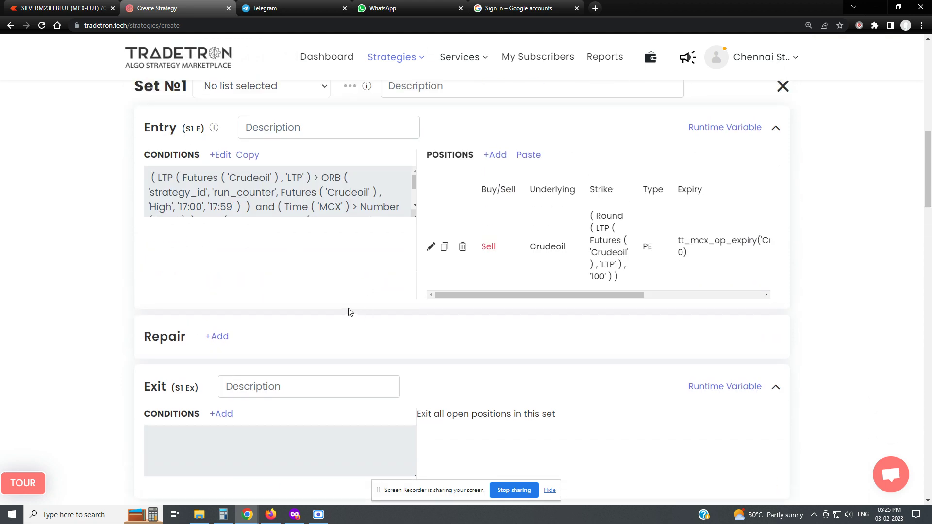
{"action": "left_click", "coordinate": [246, 157]}
Create the strategy and dismiss the creation dialog without deploying or backtesting.
{"action": "scroll", "coordinate": [316, 296], "scroll_direction": "down", "scroll_amount": 4}
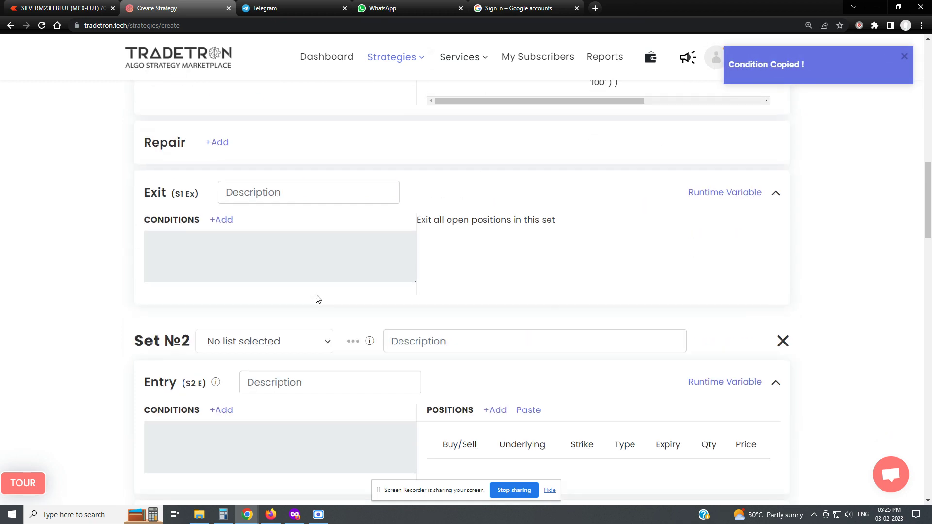
{"action": "scroll", "coordinate": [318, 300], "scroll_direction": "down", "scroll_amount": 3}
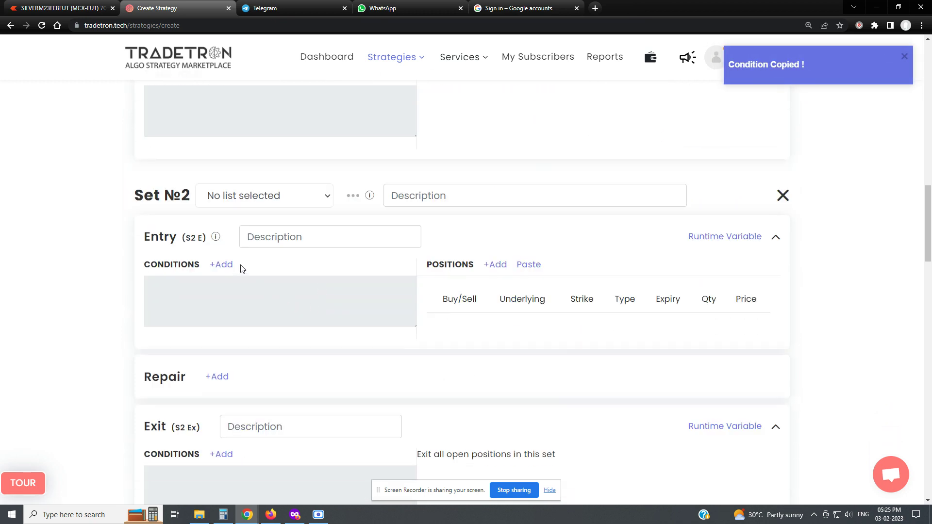
{"action": "scroll", "coordinate": [752, 284], "scroll_direction": "down", "scroll_amount": 15}
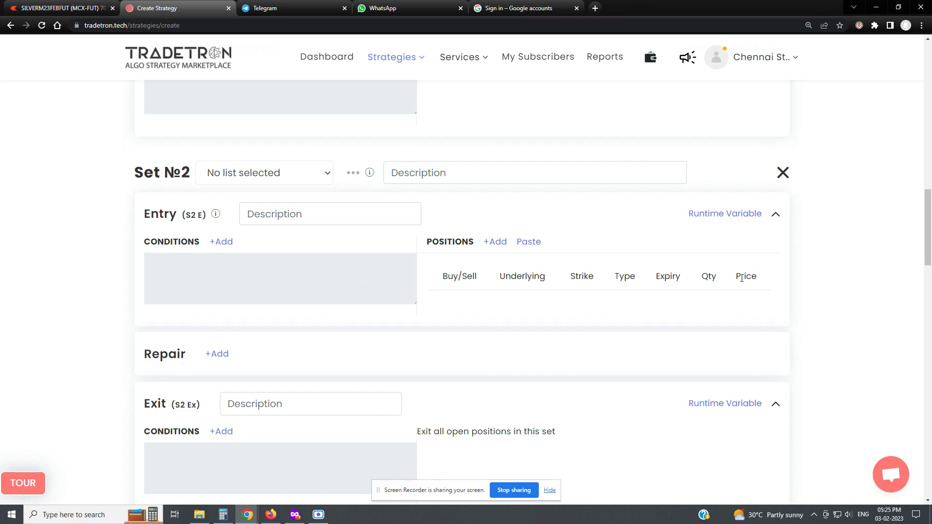
{"action": "scroll", "coordinate": [756, 286], "scroll_direction": "down", "scroll_amount": 8}
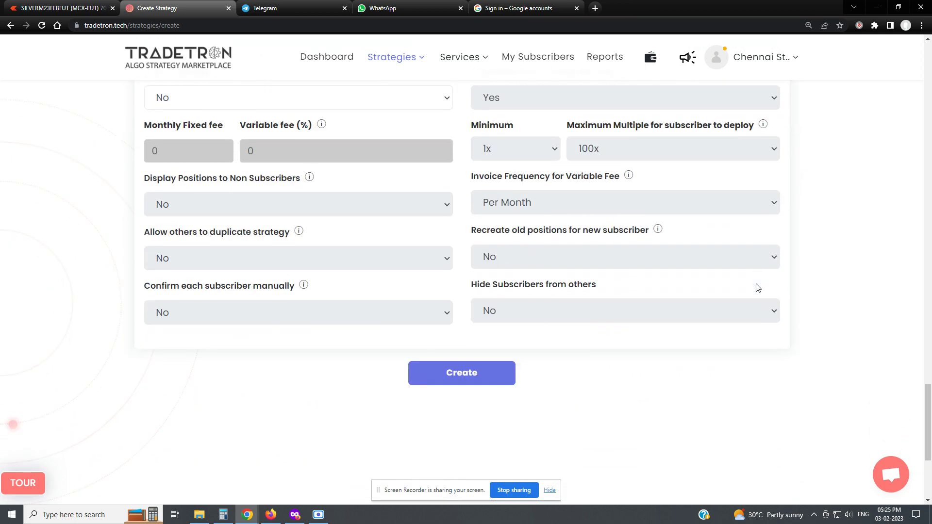
{"action": "left_click", "coordinate": [462, 294]}
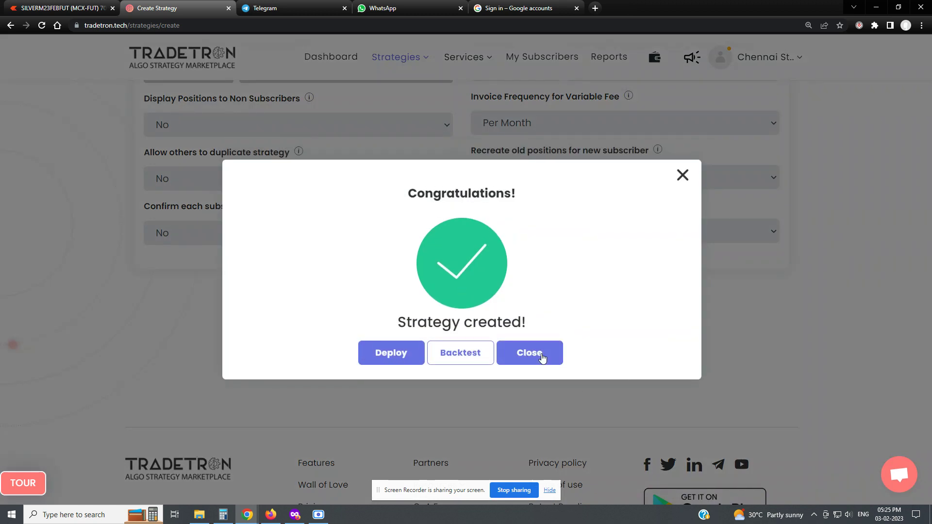
{"action": "left_click", "coordinate": [542, 358]}
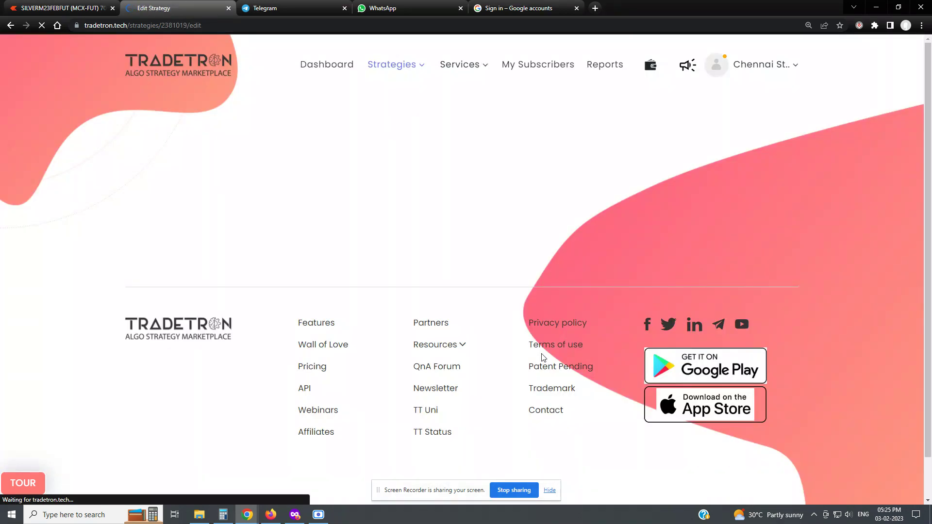
Paste the copied condition into the Set 2 entry conditions.
{"action": "scroll", "coordinate": [375, 335], "scroll_direction": "down", "scroll_amount": 9}
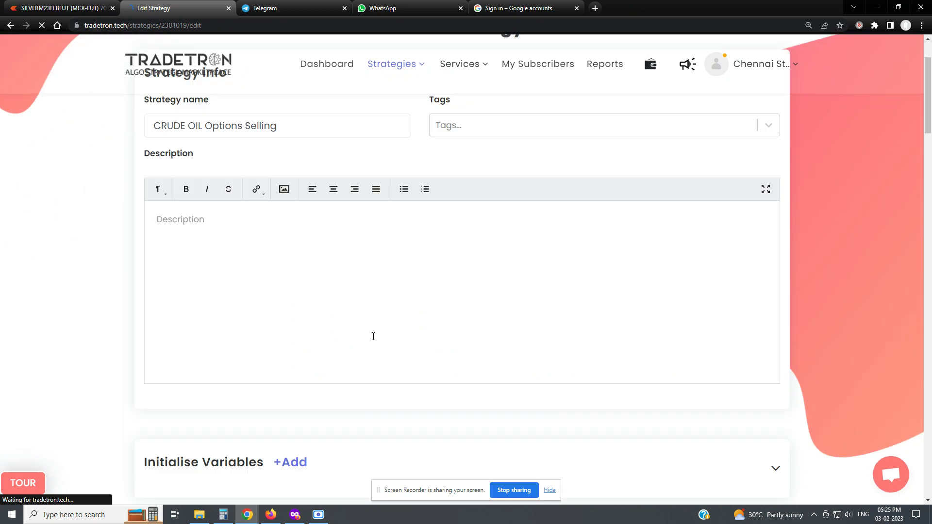
{"action": "scroll", "coordinate": [374, 340], "scroll_direction": "down", "scroll_amount": 8}
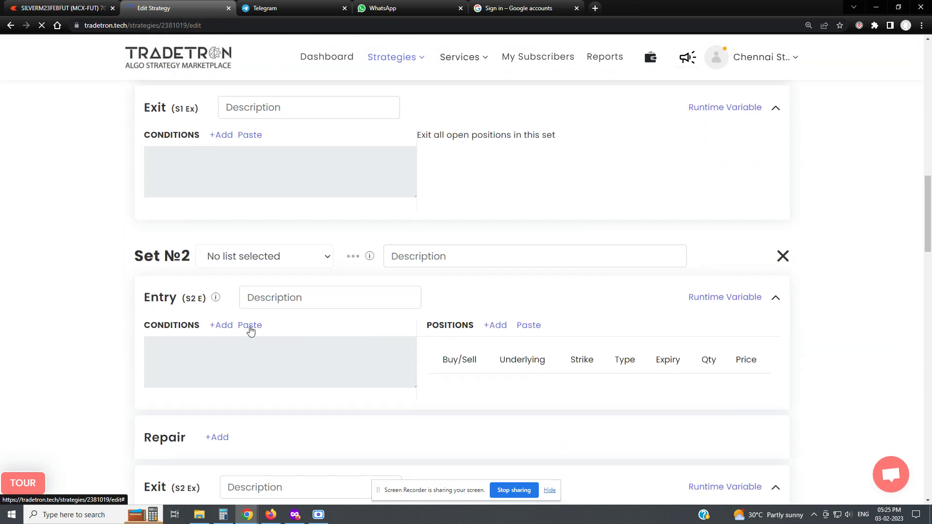
{"action": "left_click", "coordinate": [250, 325]}
Edit the Set 2 entry condition, replacing the > operator between LTP and ORB with <.
{"action": "scroll", "coordinate": [284, 335], "scroll_direction": "down", "scroll_amount": 4}
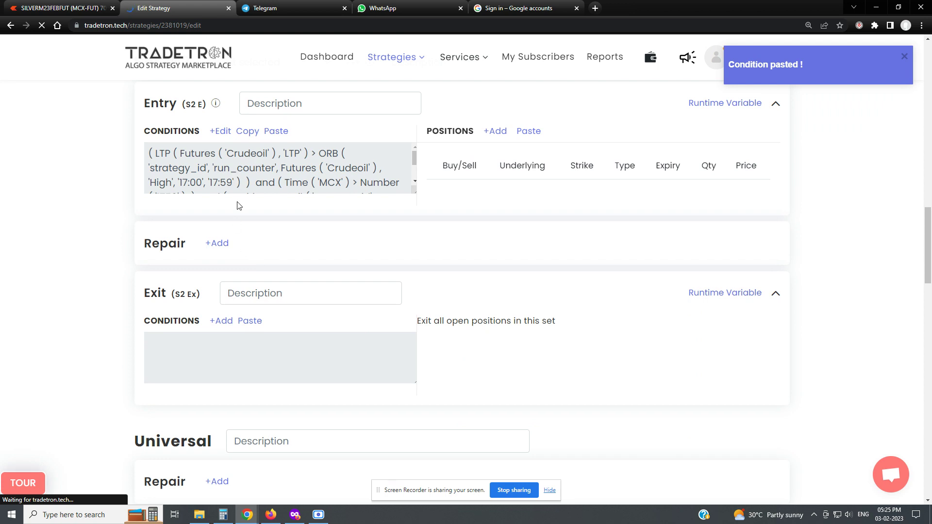
{"action": "left_click", "coordinate": [221, 132]}
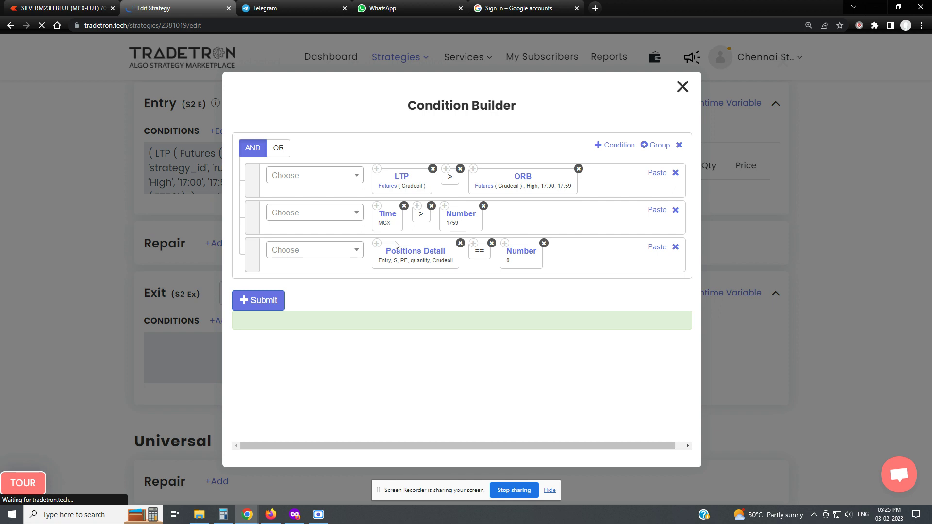
{"action": "left_click", "coordinate": [299, 179]}
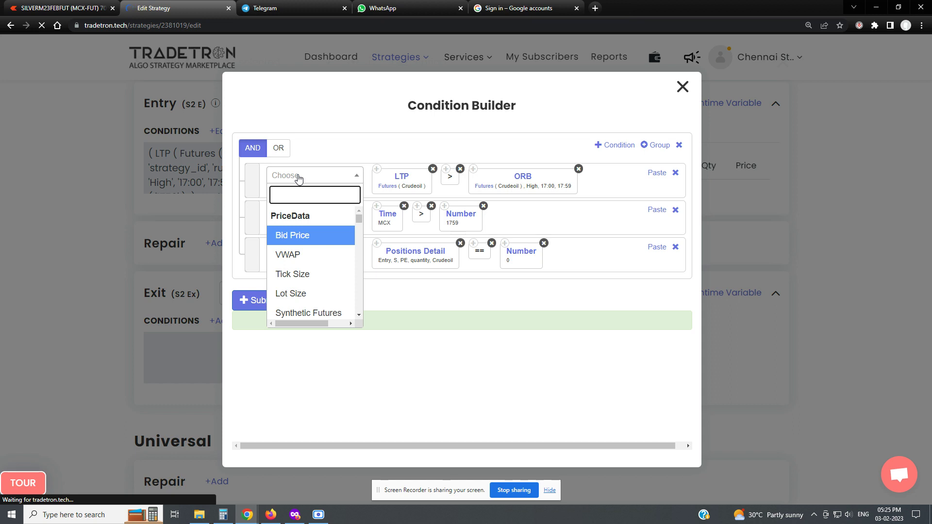
{"action": "type", "text": "<"}
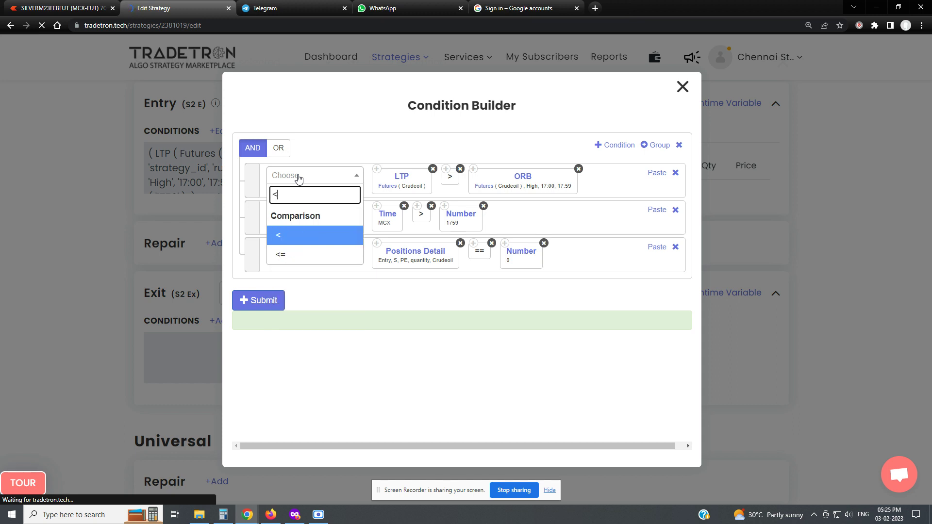
{"action": "left_click", "coordinate": [312, 243]}
{"action": "left_click_drag", "start_coordinate": [596, 177], "coordinate": [461, 172]}
{"action": "left_click", "coordinate": [460, 170]}
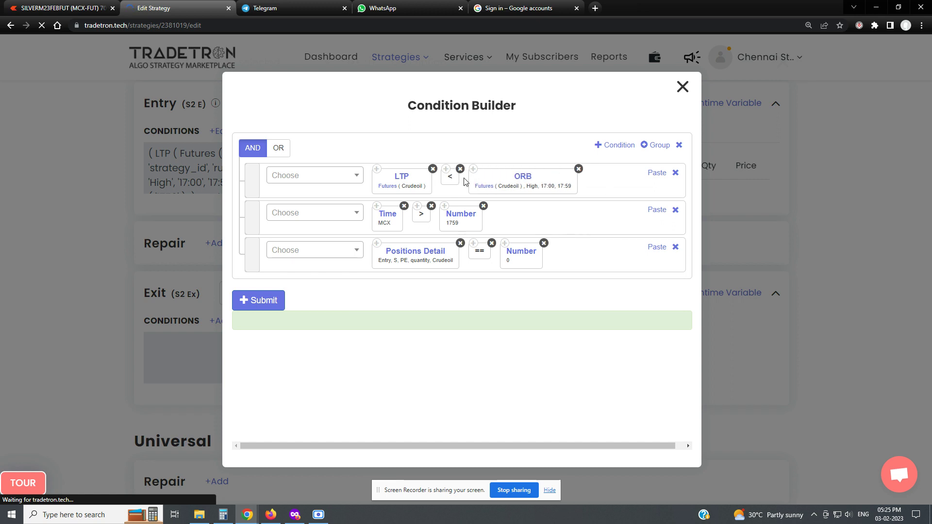
Set the High_or_low parameter of the ORB keyword to Low in the Set 2 entry condition.
{"action": "left_click", "coordinate": [522, 180]}
{"action": "left_click", "coordinate": [359, 282]}
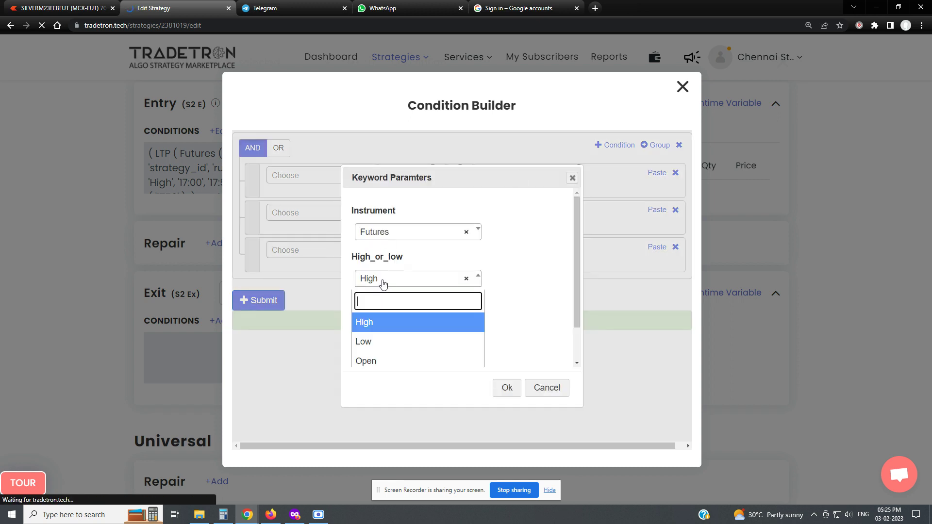
{"action": "left_click", "coordinate": [381, 340]}
{"action": "left_click", "coordinate": [508, 388]}
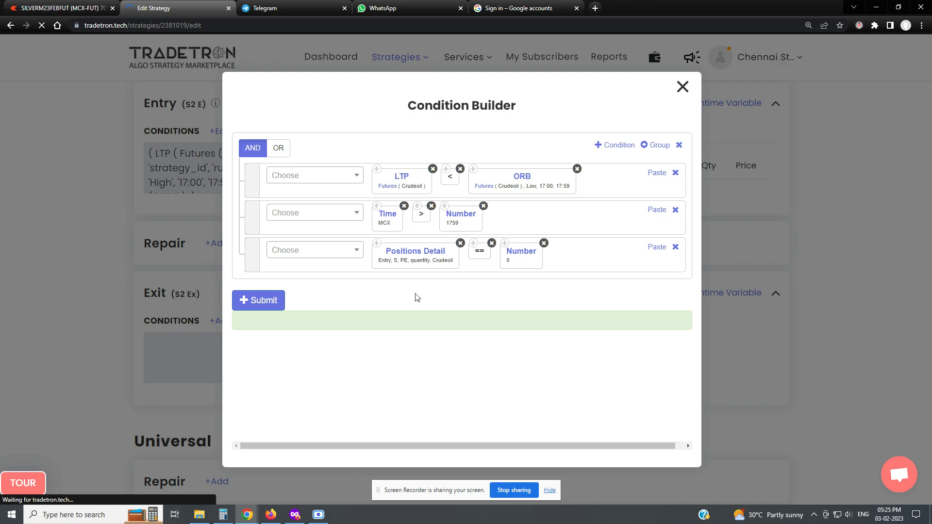
Set the Positions Detail instrument type to CE and submit the Set 2 entry condition.
{"action": "left_click", "coordinate": [412, 256]}
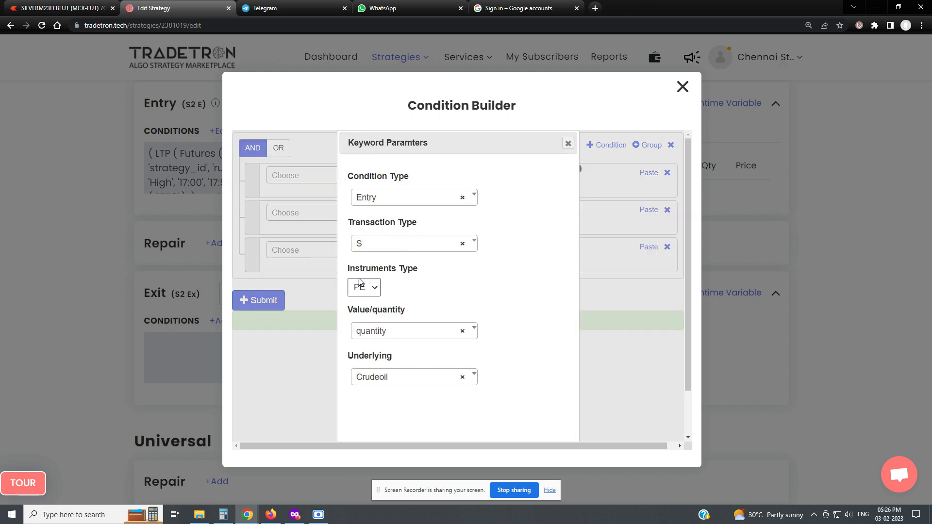
{"action": "left_click", "coordinate": [370, 288]}
{"action": "left_click", "coordinate": [366, 317]}
{"action": "scroll", "coordinate": [532, 316], "scroll_direction": "down", "scroll_amount": 2}
{"action": "left_click", "coordinate": [503, 422]}
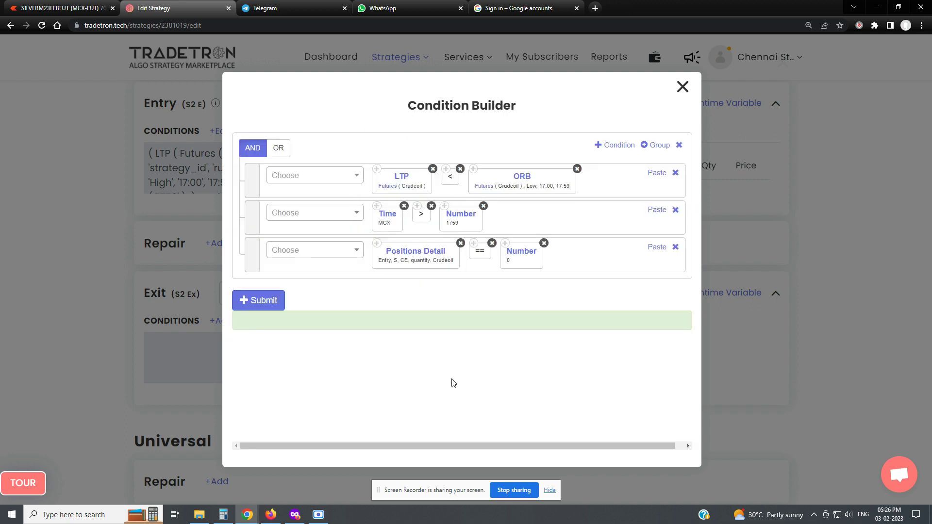
{"action": "left_click", "coordinate": [257, 300]}
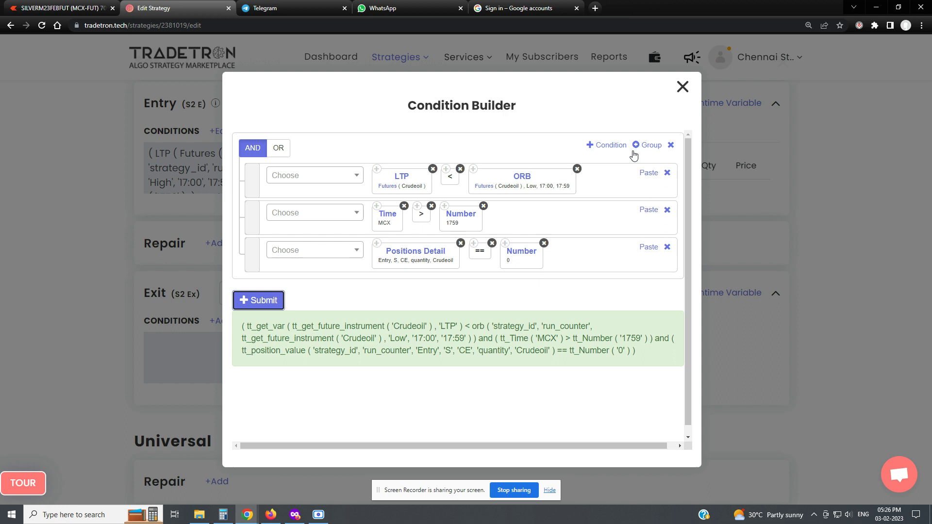
{"action": "left_click", "coordinate": [683, 88]}
Copy the sell Put position from the Set 1 entry and paste it into the Set 2 entry.
{"action": "scroll", "coordinate": [536, 253], "scroll_direction": "up", "scroll_amount": 7}
{"action": "scroll", "coordinate": [536, 254], "scroll_direction": "up", "scroll_amount": 3}
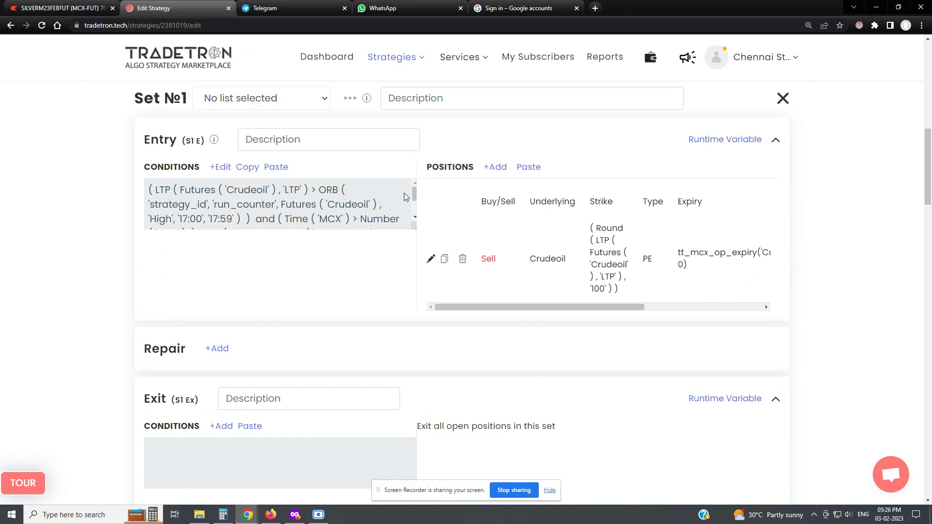
{"action": "left_click", "coordinate": [444, 262]}
{"action": "scroll", "coordinate": [524, 279], "scroll_direction": "down", "scroll_amount": 7}
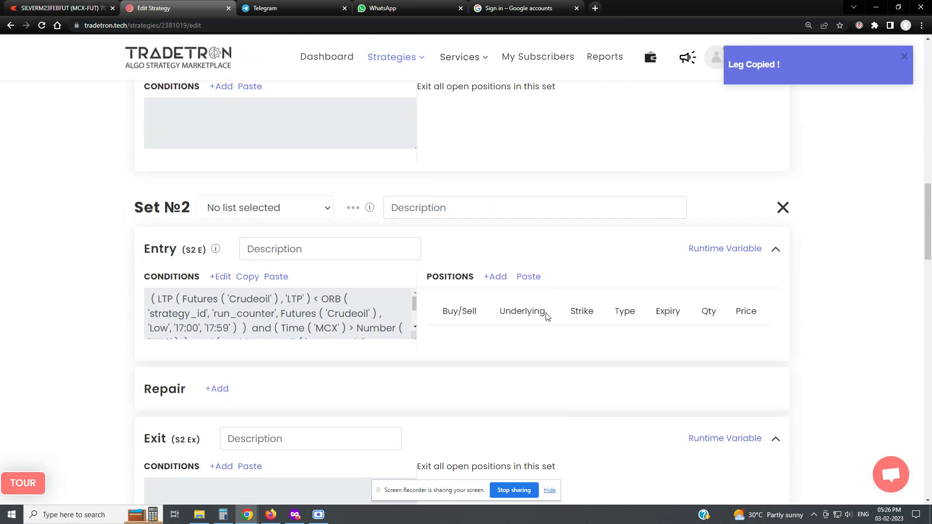
{"action": "left_click", "coordinate": [533, 277]}
Change the pasted Set 2 position to a Call on Crudeoil, check its strike formula, and update it.
{"action": "scroll", "coordinate": [476, 308], "scroll_direction": "down", "scroll_amount": 4}
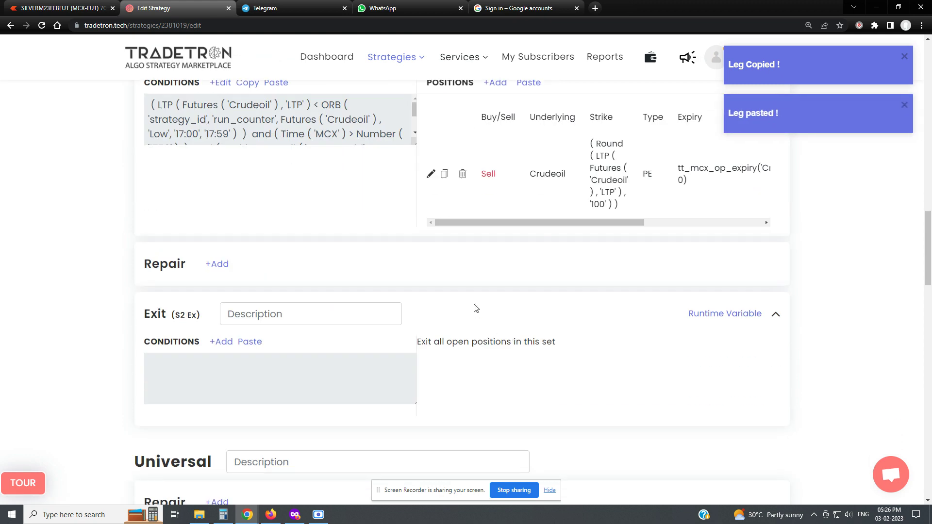
{"action": "left_click", "coordinate": [430, 176]}
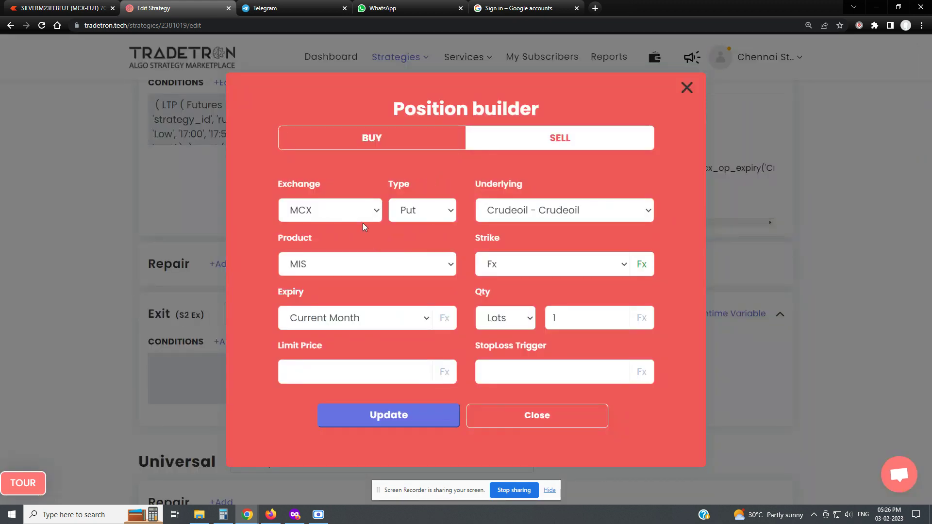
{"action": "left_click", "coordinate": [418, 211]}
{"action": "left_click", "coordinate": [421, 248]}
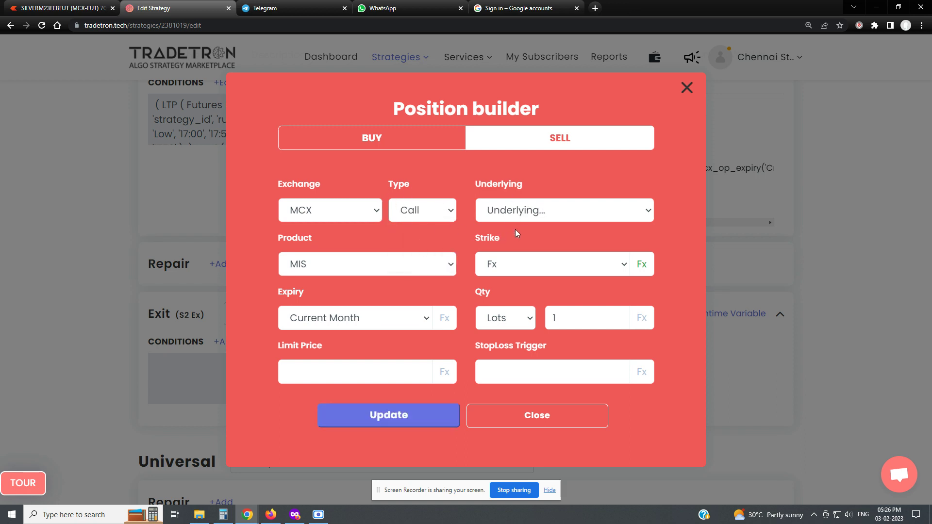
{"action": "left_click", "coordinate": [511, 213]}
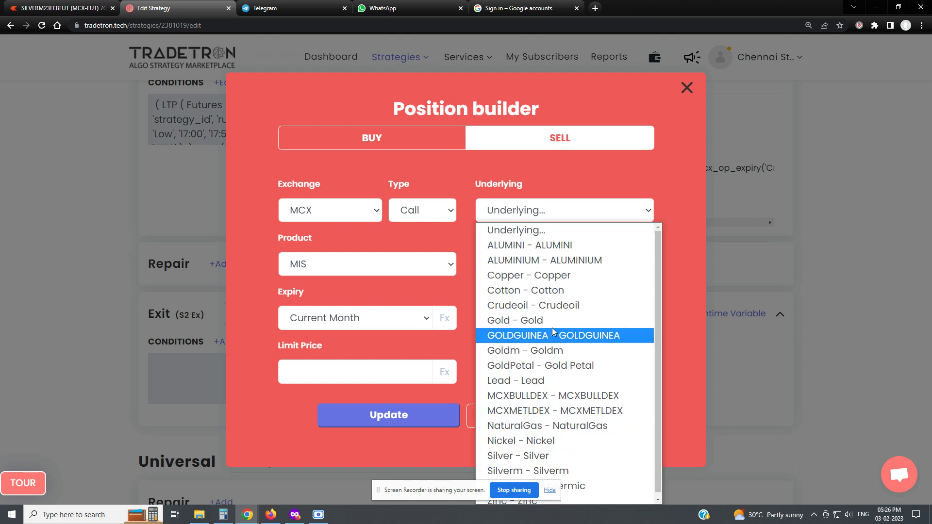
{"action": "left_click", "coordinate": [554, 305]}
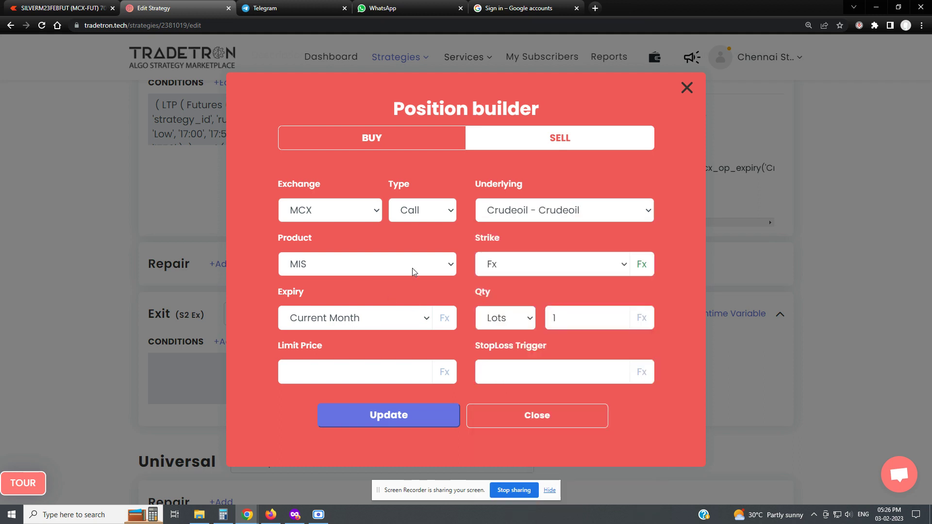
{"action": "left_click", "coordinate": [642, 265]}
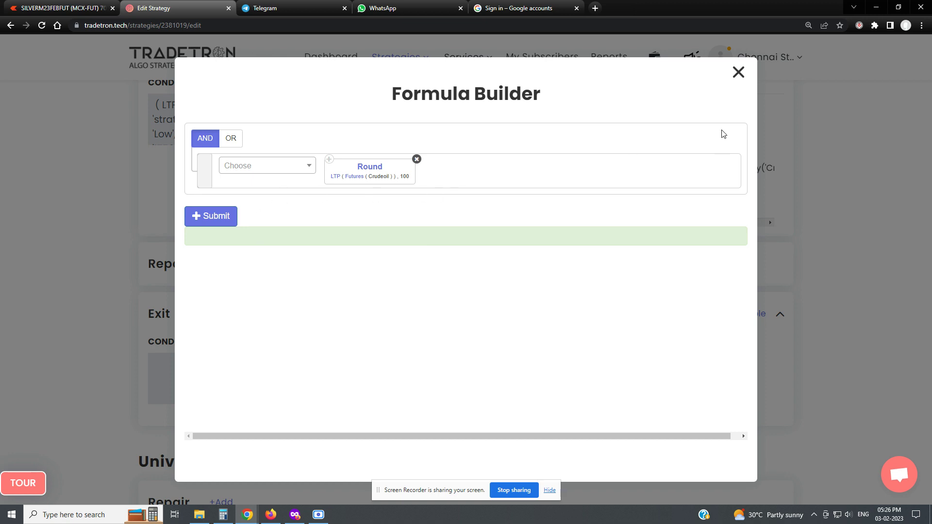
{"action": "left_click", "coordinate": [737, 76]}
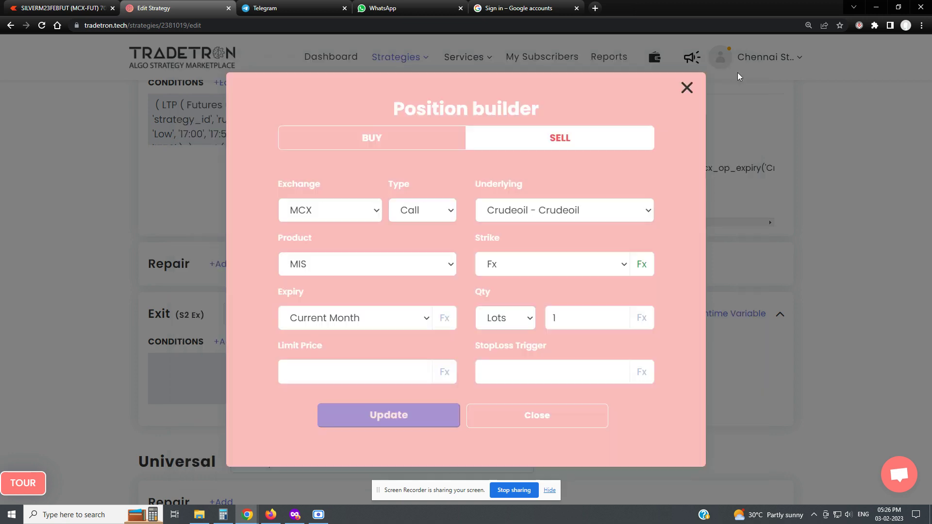
{"action": "left_click", "coordinate": [386, 416]}
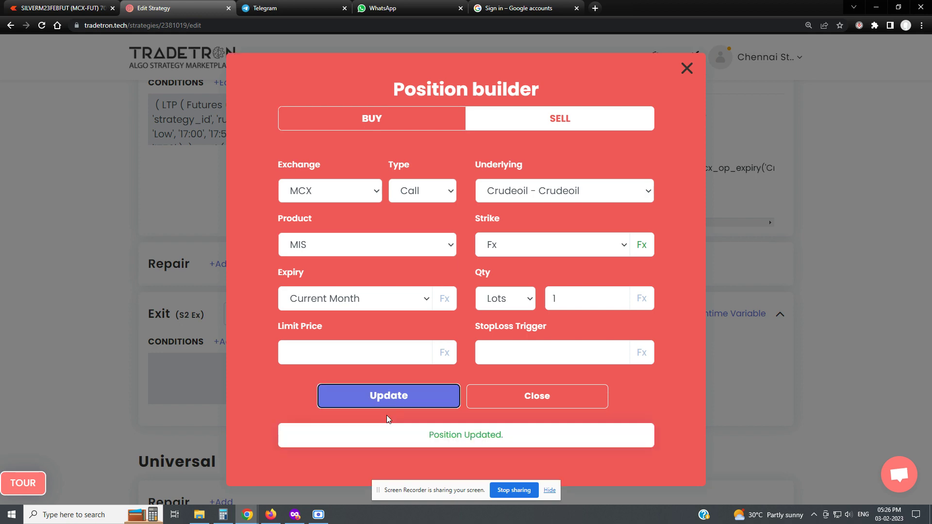
{"action": "left_click", "coordinate": [538, 399]}
Add a condition to the Universal Exit and start it with the PNL keyword.
{"action": "scroll", "coordinate": [459, 218], "scroll_direction": "up", "scroll_amount": 5}
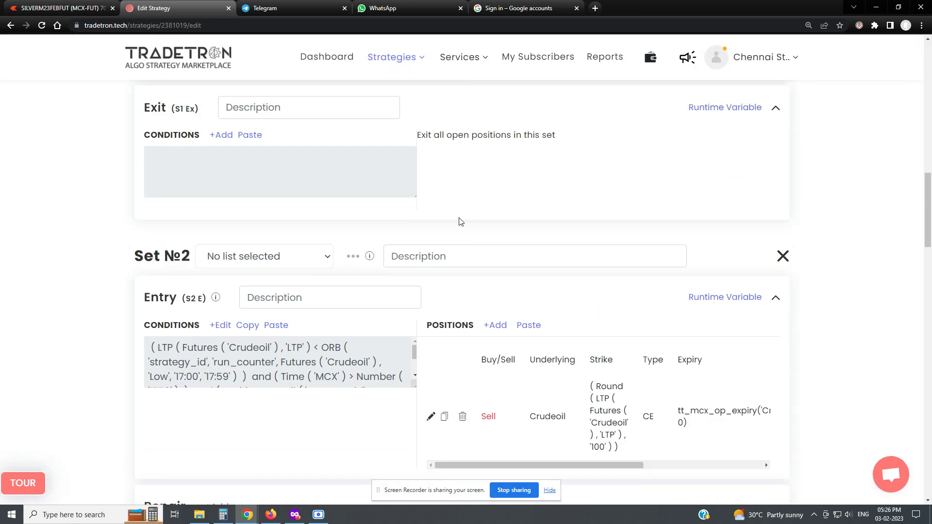
{"action": "scroll", "coordinate": [464, 229], "scroll_direction": "down", "scroll_amount": 3}
{"action": "scroll", "coordinate": [465, 238], "scroll_direction": "up", "scroll_amount": 2}
{"action": "scroll", "coordinate": [466, 238], "scroll_direction": "up", "scroll_amount": 2}
{"action": "scroll", "coordinate": [467, 238], "scroll_direction": "down", "scroll_amount": 10}
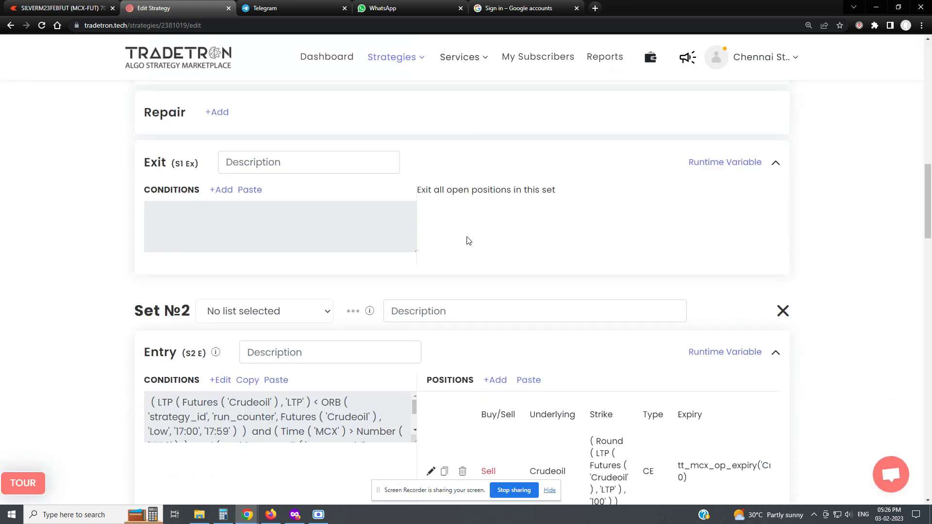
{"action": "scroll", "coordinate": [471, 239], "scroll_direction": "down", "scroll_amount": 1}
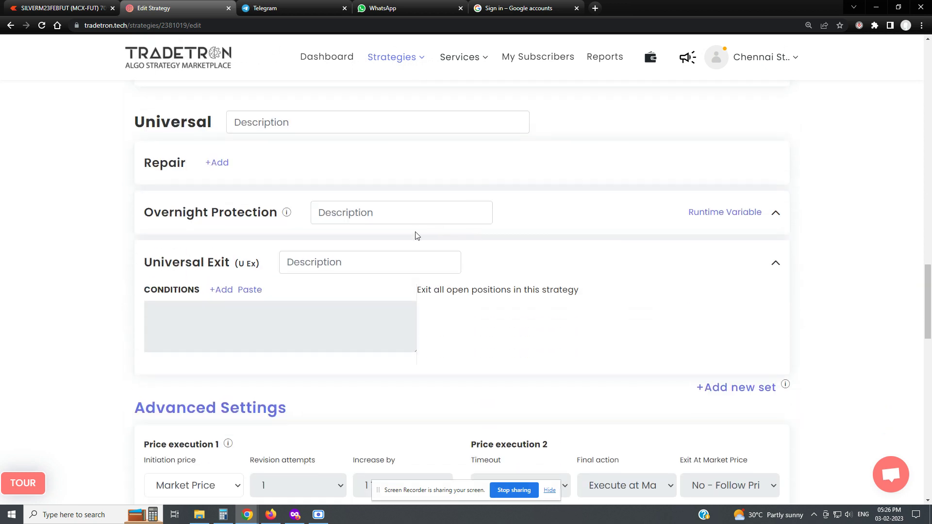
{"action": "left_click", "coordinate": [224, 290]}
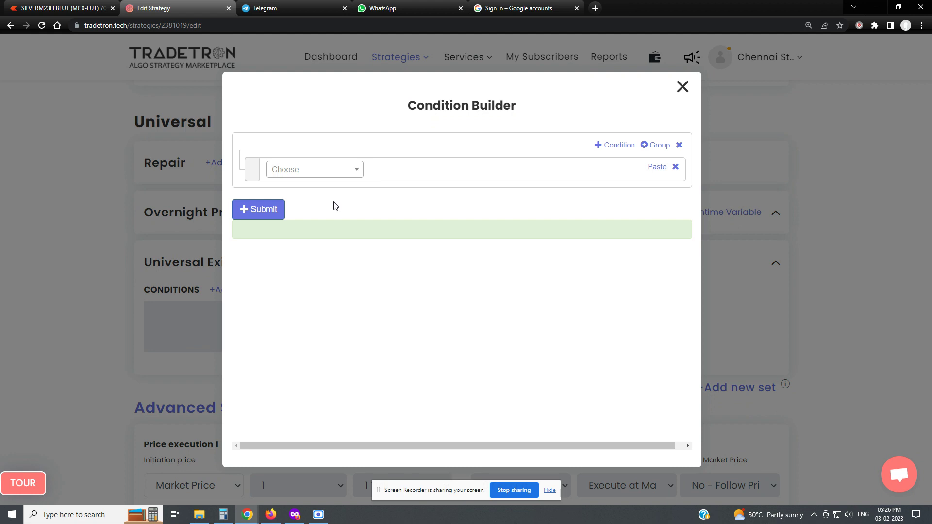
{"action": "left_click", "coordinate": [304, 171]}
{"action": "type", "text": "pnl"}
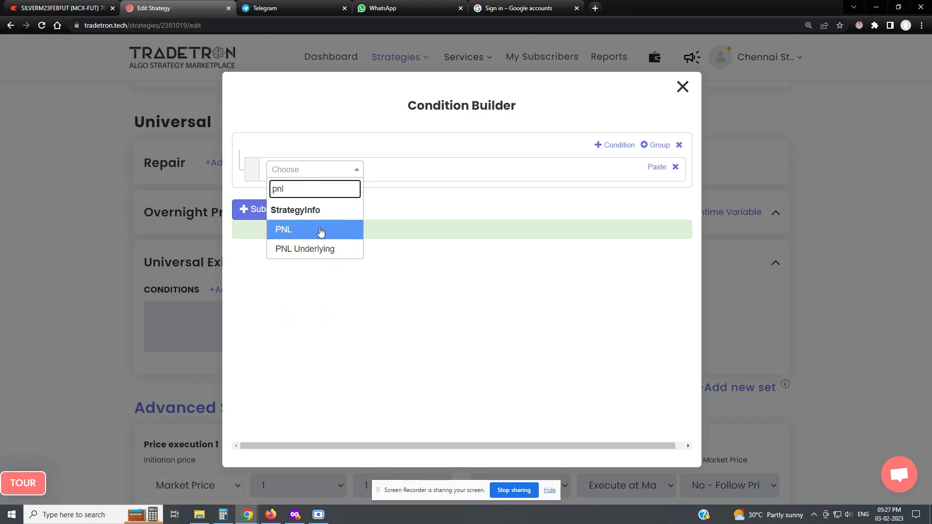
{"action": "left_click", "coordinate": [323, 233]}
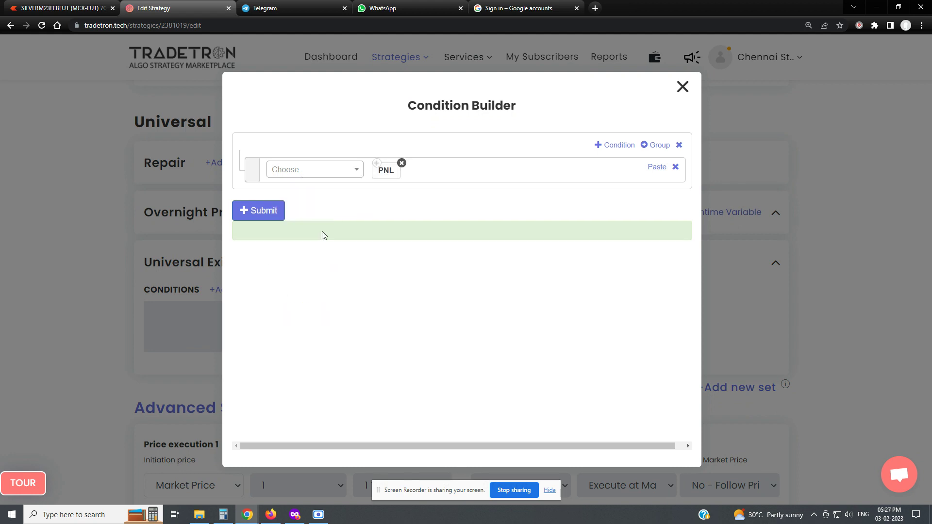
Complete the PNL condition with the <= operator and a Number of -5000.
{"action": "left_click", "coordinate": [311, 170]}
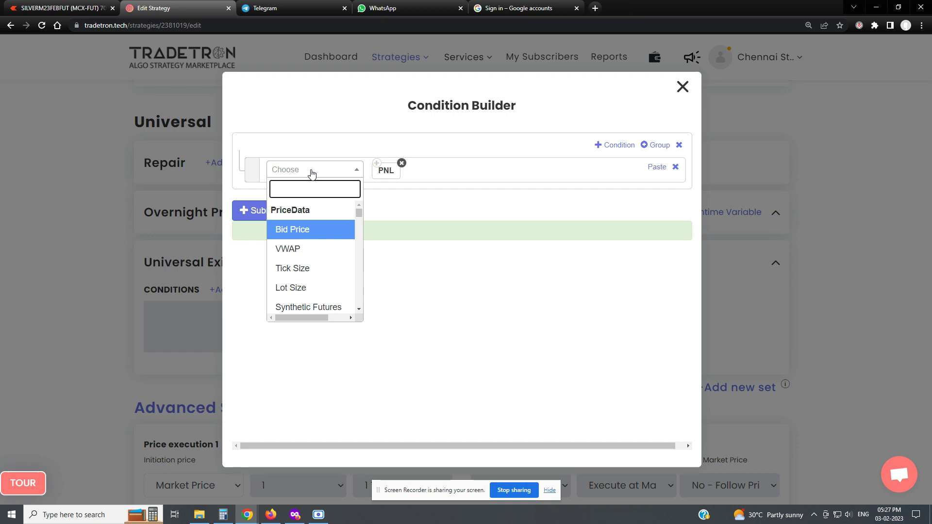
{"action": "type", "text": "<"}
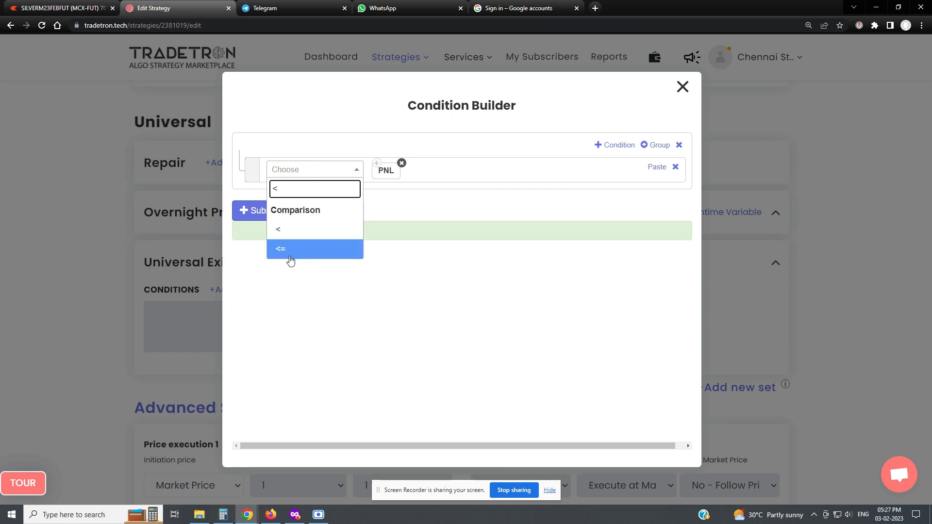
{"action": "left_click", "coordinate": [293, 252]}
{"action": "left_click", "coordinate": [311, 171]}
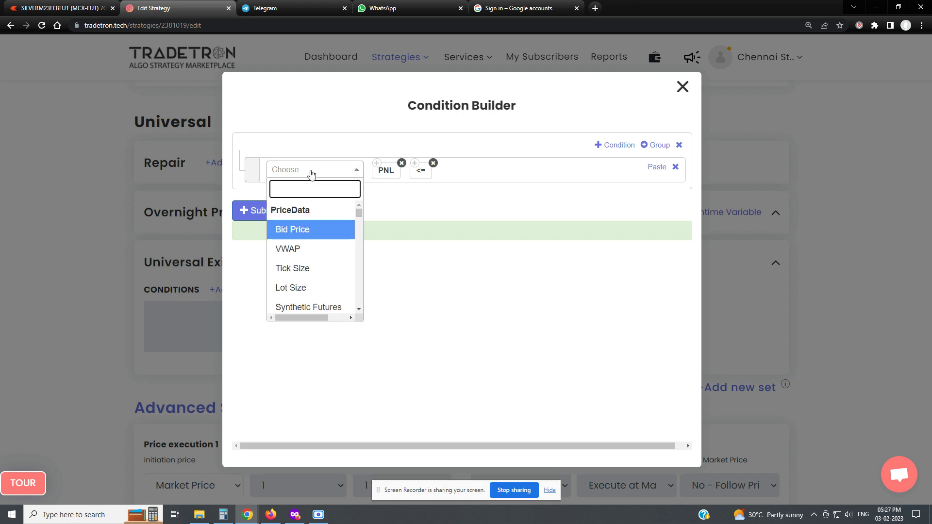
{"action": "type", "text": "num"}
{"action": "left_click", "coordinate": [300, 298]}
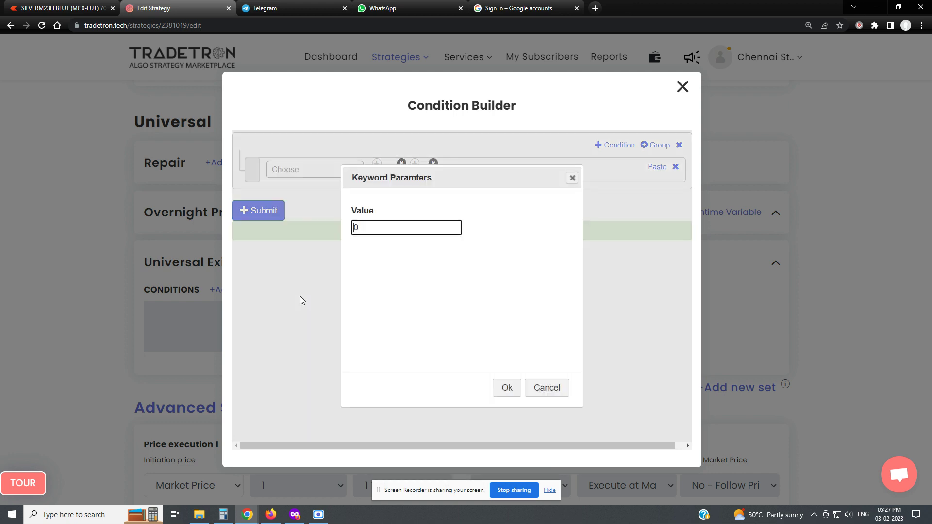
{"action": "type", "text": "-5000"}
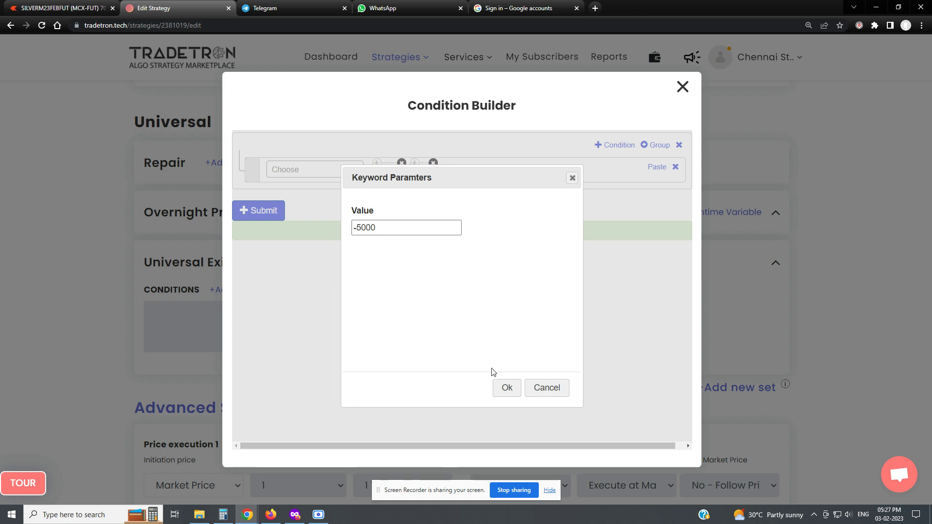
{"action": "left_click", "coordinate": [506, 388]}
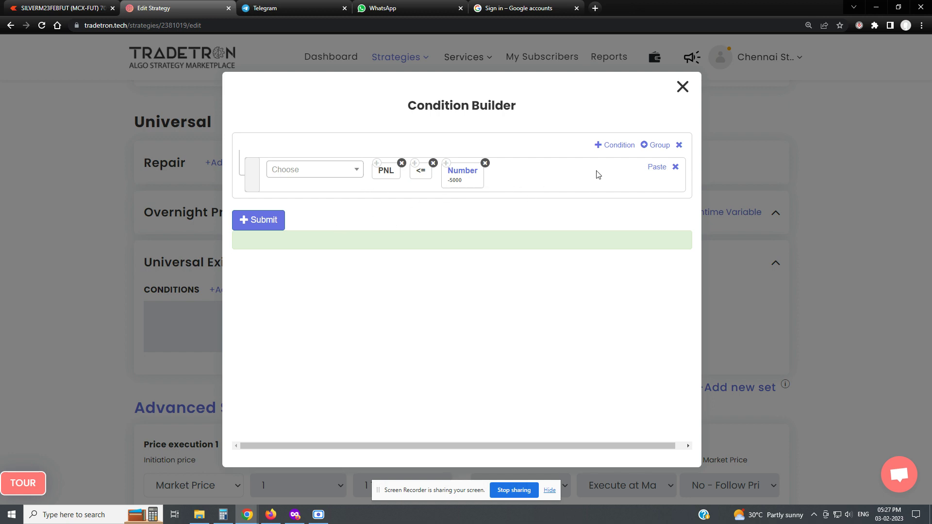
Add a second condition row to the Universal Exit and join the rows with OR.
{"action": "left_click", "coordinate": [613, 146]}
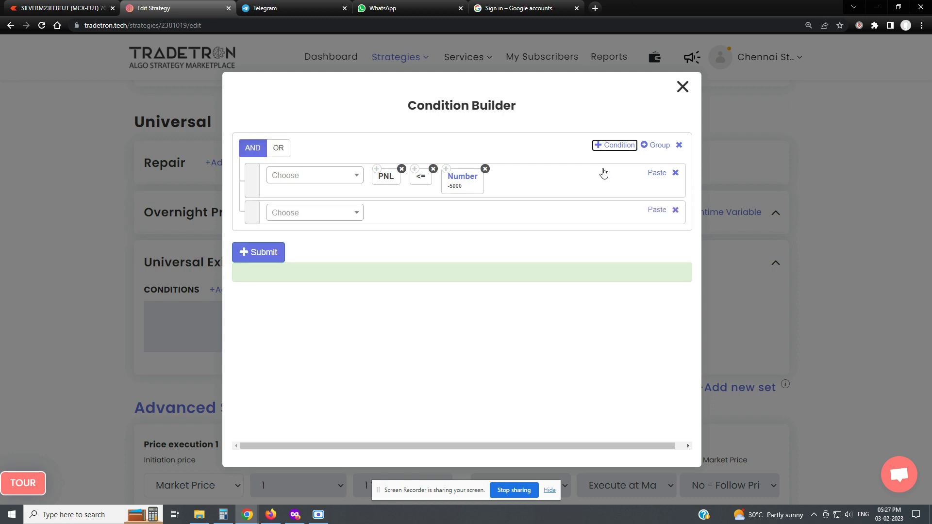
{"action": "left_click", "coordinate": [278, 152]}
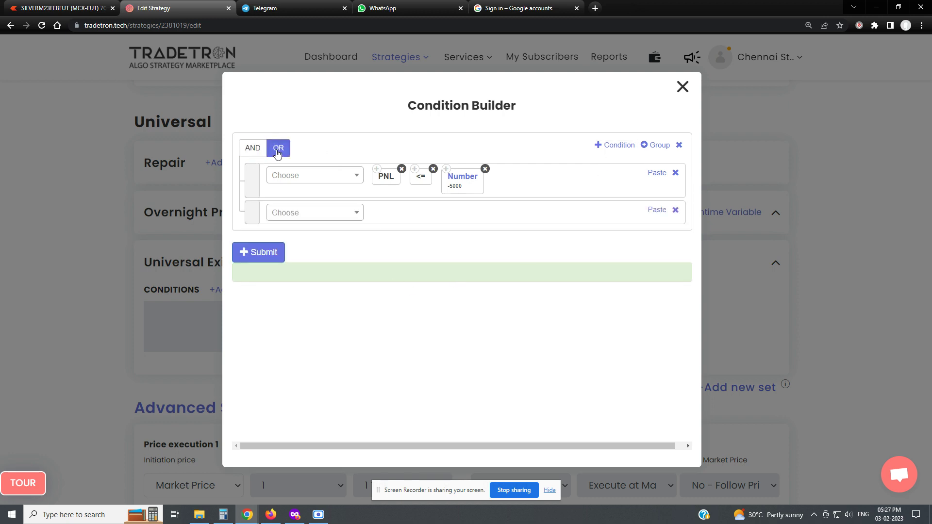
{"action": "left_click", "coordinate": [252, 151]}
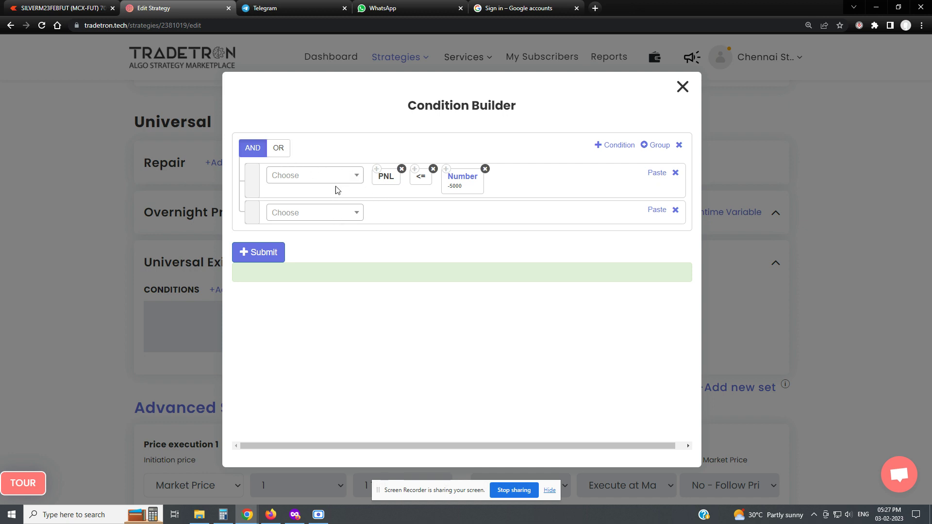
{"action": "left_click", "coordinate": [280, 151]}
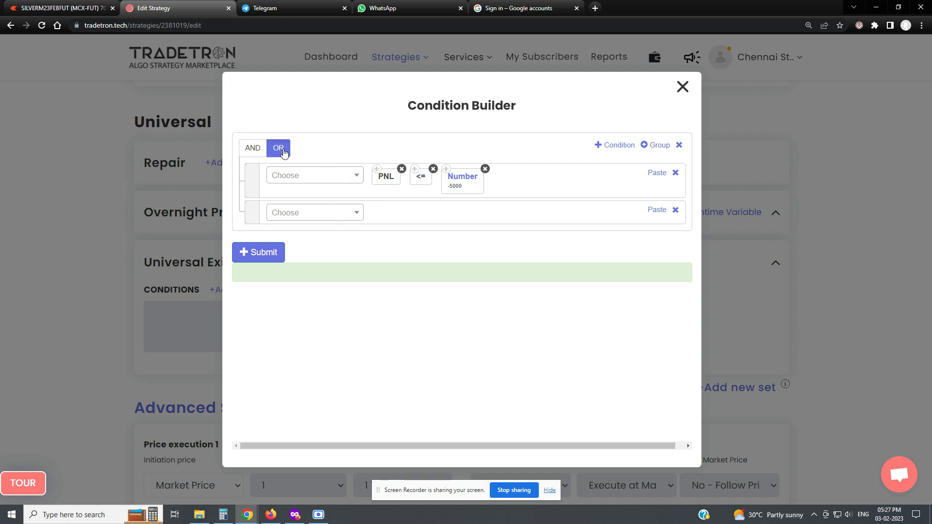
Fill the second exit condition with the Time keyword for the MCX exchange, followed by the >= operator.
{"action": "left_click", "coordinate": [293, 216]}
{"action": "type", "text": "t"}
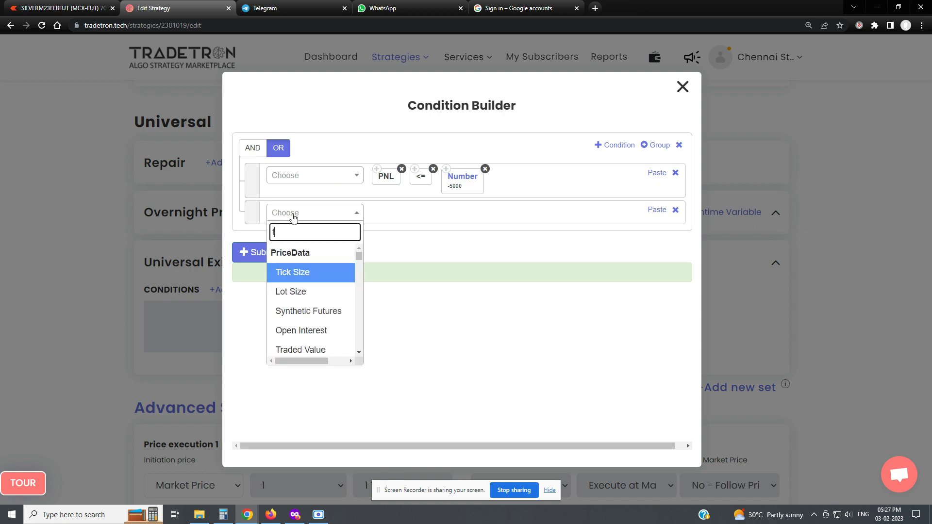
{"action": "type", "text": "im"}
{"action": "left_click", "coordinate": [331, 340]}
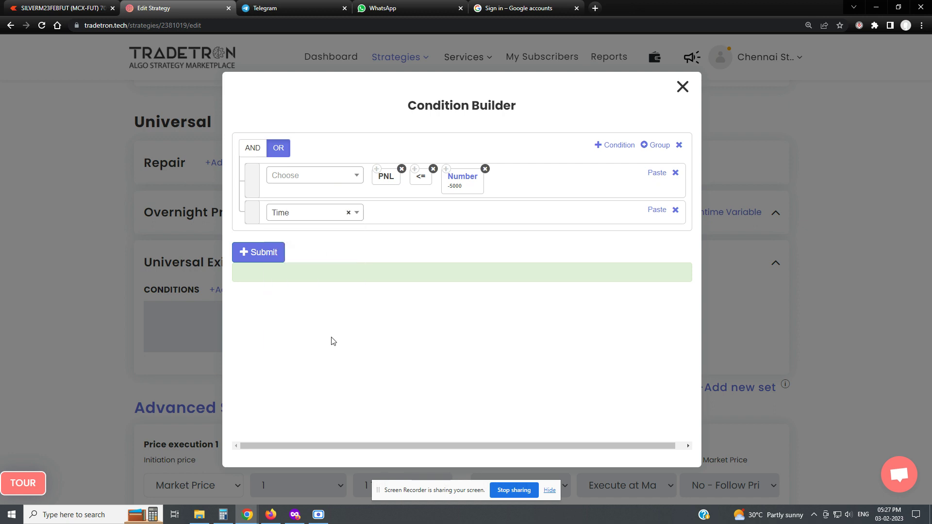
{"action": "left_click", "coordinate": [393, 235]}
{"action": "left_click", "coordinate": [389, 335]}
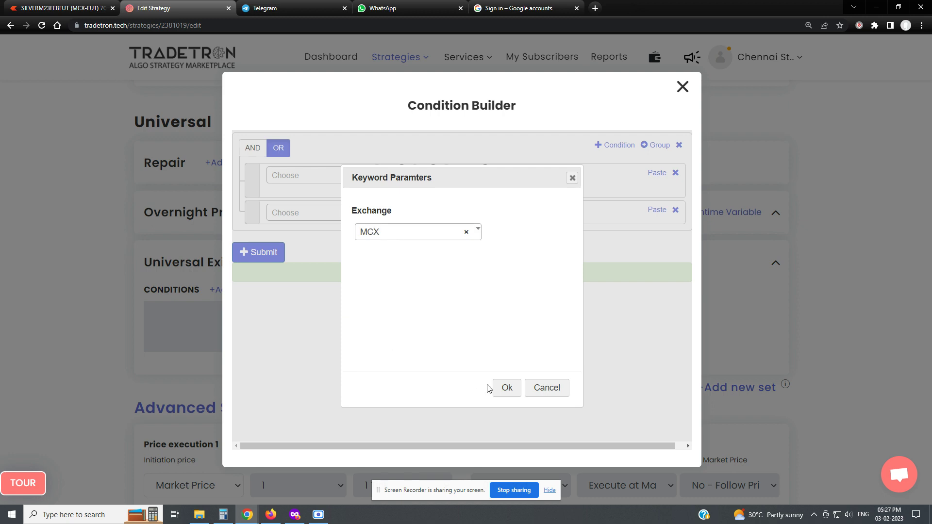
{"action": "left_click", "coordinate": [507, 387]}
{"action": "left_click", "coordinate": [293, 216]}
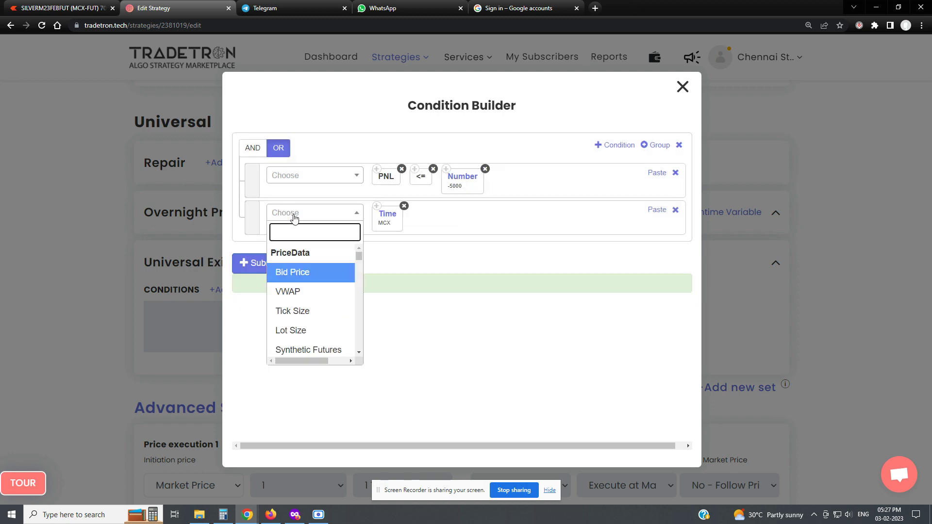
{"action": "type", "text": ">"}
{"action": "left_click", "coordinate": [297, 294]}
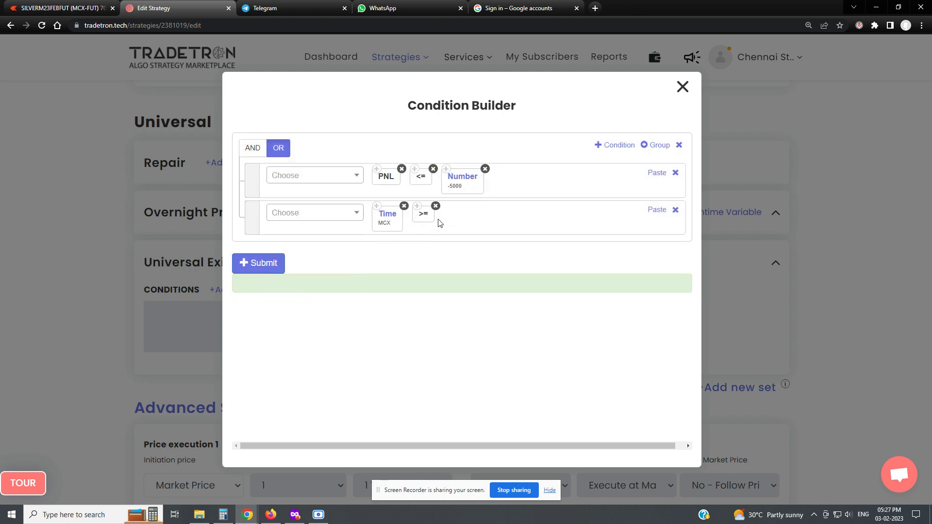
Copy the Number block into the Time condition with the value 2300, and submit the Universal Exit conditions.
{"action": "left_click", "coordinate": [446, 176]}
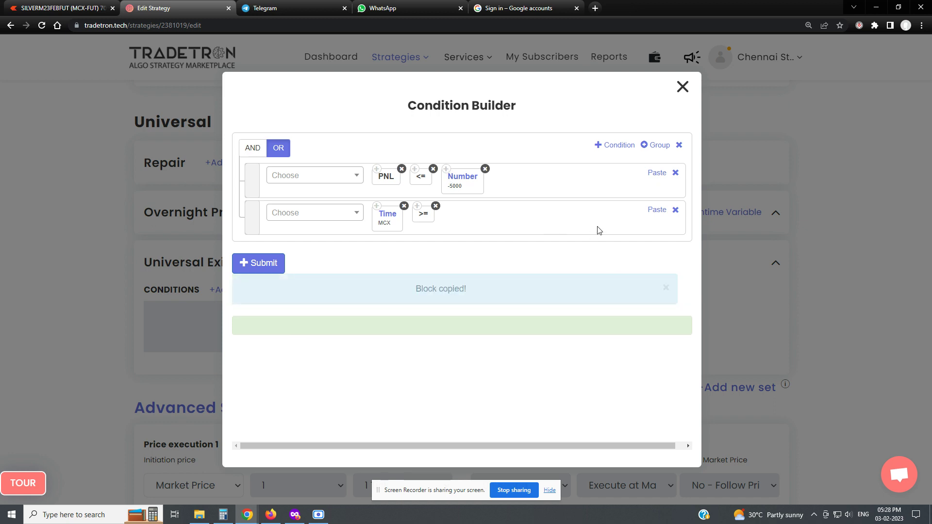
{"action": "left_click", "coordinate": [657, 209]}
{"action": "left_click", "coordinate": [465, 219]}
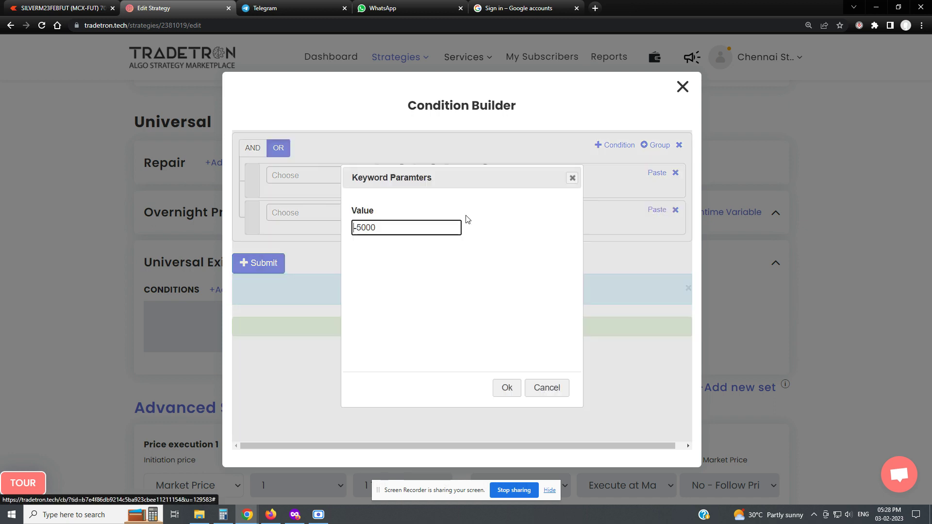
{"action": "left_click_drag", "start_coordinate": [371, 233], "coordinate": [326, 239]}
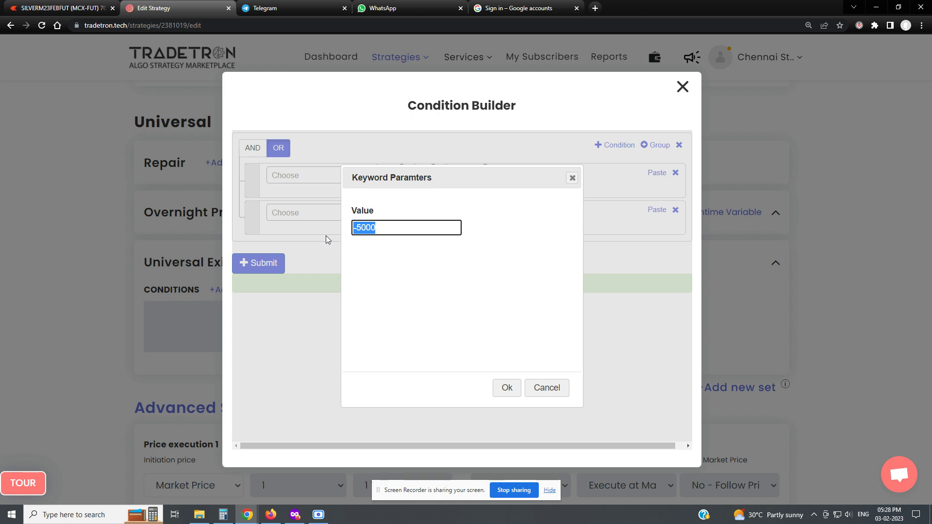
{"action": "type", "text": "2300"}
{"action": "left_click", "coordinate": [507, 387]}
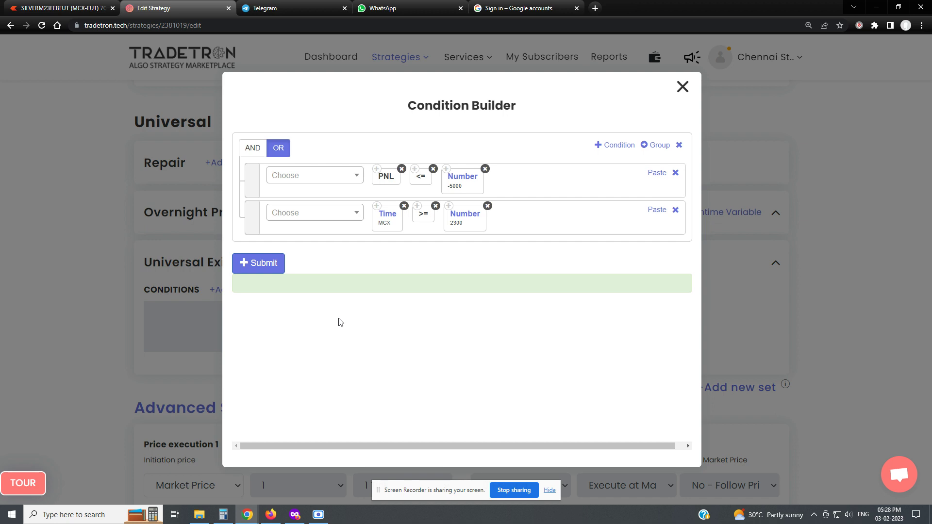
{"action": "left_click", "coordinate": [270, 268]}
{"action": "left_click", "coordinate": [682, 88]}
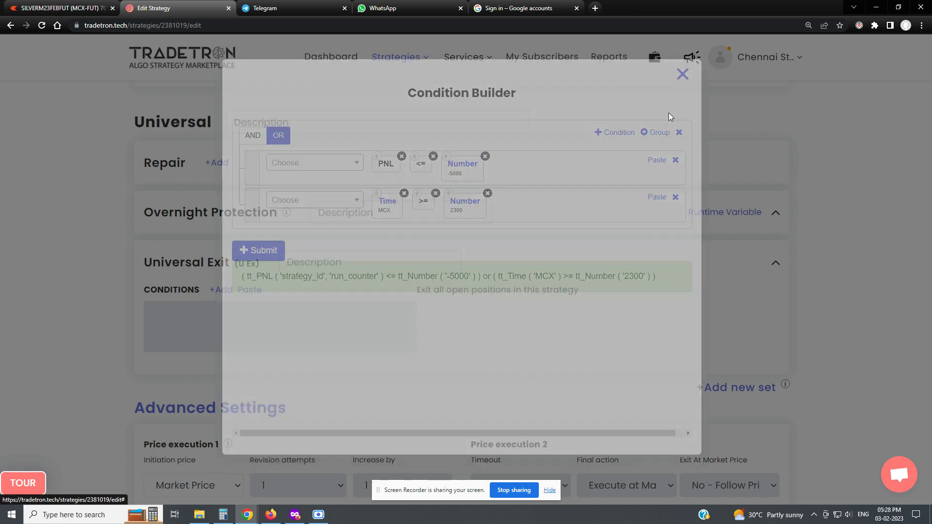
{"action": "scroll", "coordinate": [459, 273], "scroll_direction": "down", "scroll_amount": 7}
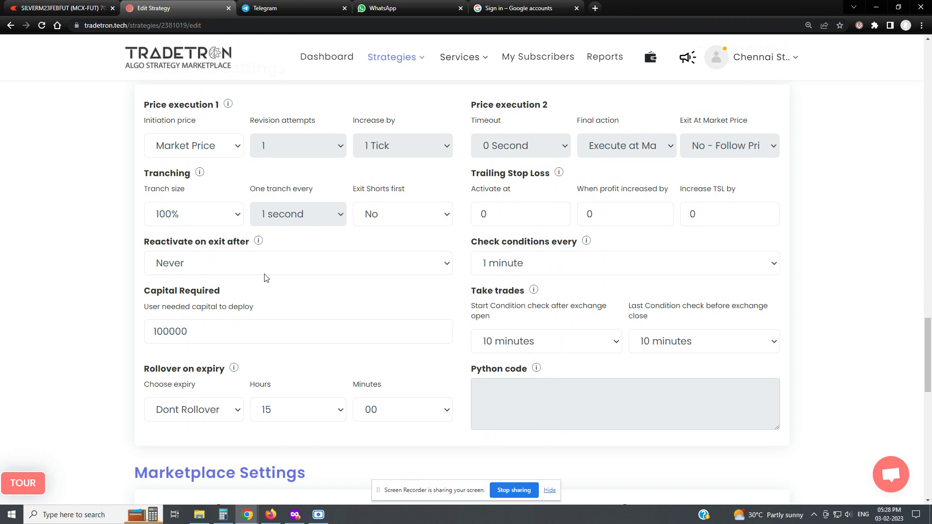
Set the strategy to reactivate 12 hours after exit and to check conditions continuously.
{"action": "left_click", "coordinate": [238, 268]}
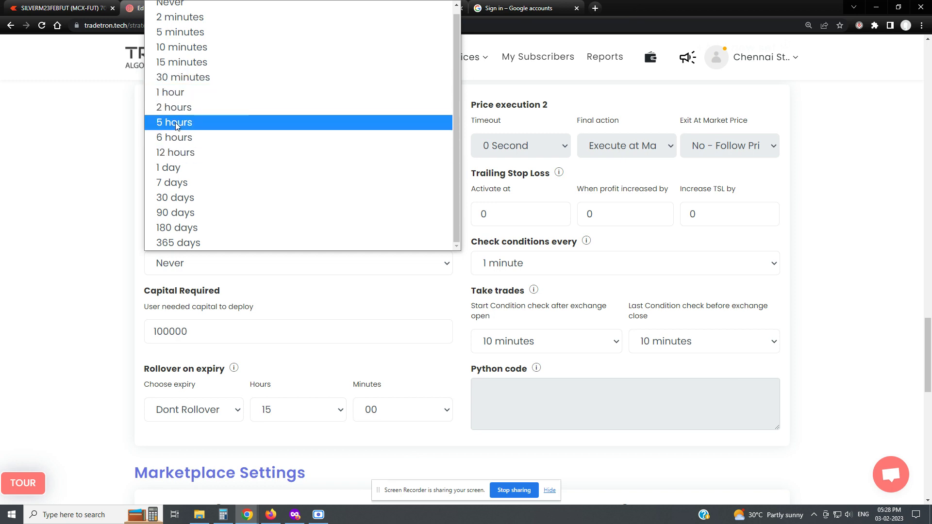
{"action": "left_click", "coordinate": [180, 151]}
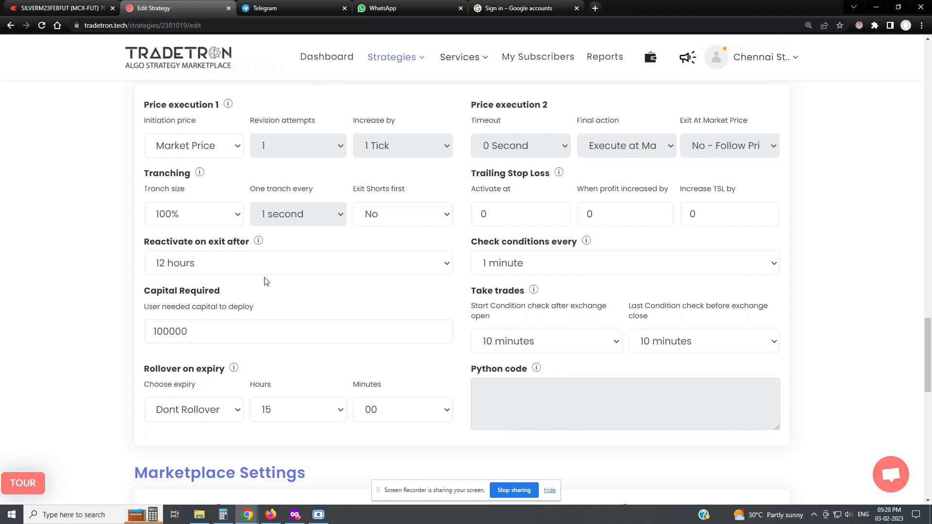
{"action": "left_click", "coordinate": [526, 263]}
{"action": "left_click", "coordinate": [526, 281]}
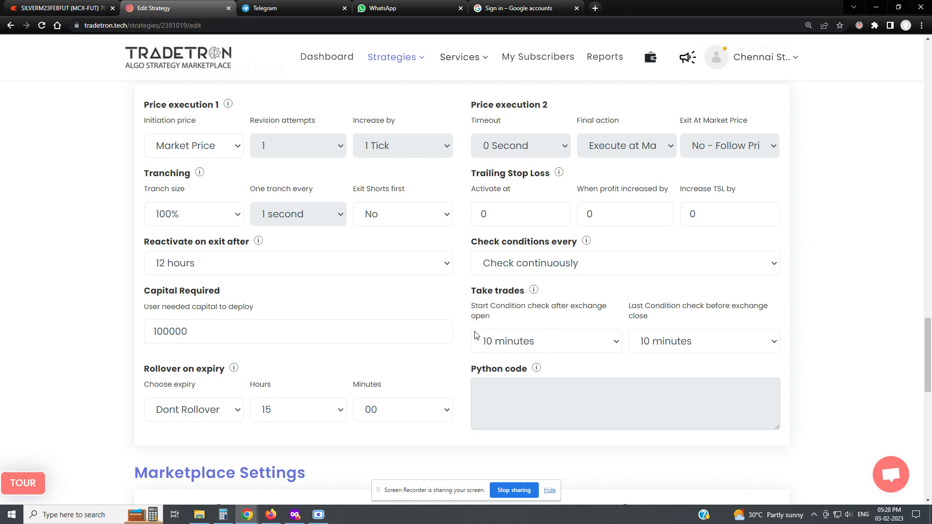
Set the capital users need to deploy the strategy to 300000.
{"action": "scroll", "coordinate": [256, 297], "scroll_direction": "down", "scroll_amount": 5}
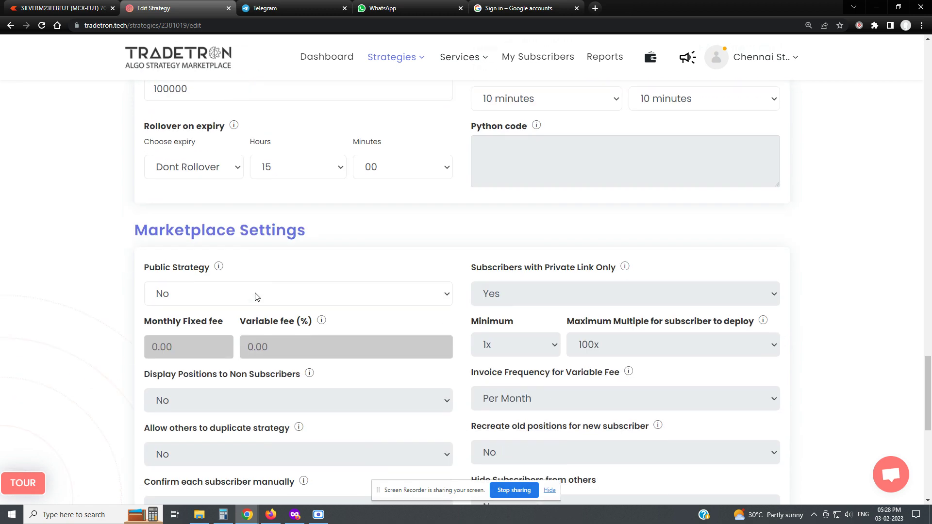
{"action": "scroll", "coordinate": [256, 297], "scroll_direction": "down", "scroll_amount": 3}
{"action": "scroll", "coordinate": [256, 298], "scroll_direction": "up", "scroll_amount": 7}
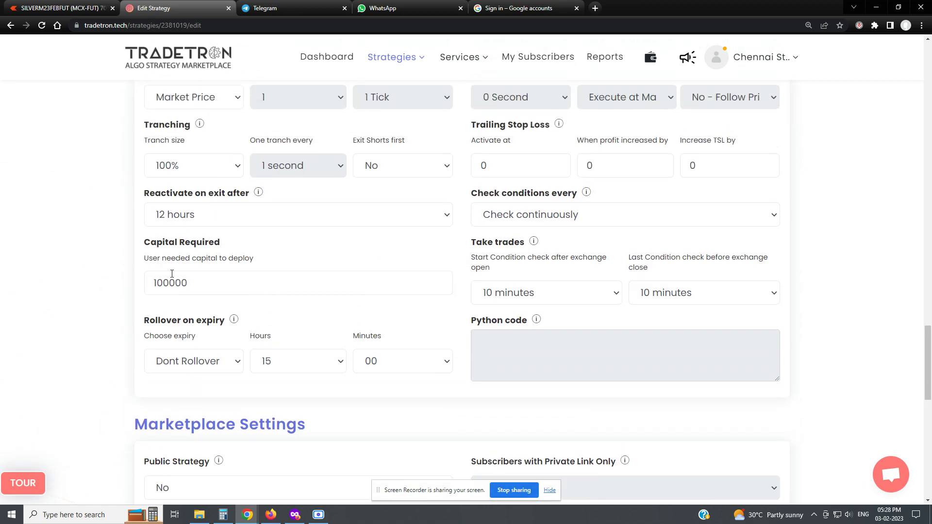
{"action": "left_click_drag", "start_coordinate": [197, 282], "coordinate": [147, 283]}
{"action": "type", "text": "300000"}
Save the updated strategy and dismiss the confirmation without deploying or backtesting it.
{"action": "scroll", "coordinate": [343, 304], "scroll_direction": "down", "scroll_amount": 7}
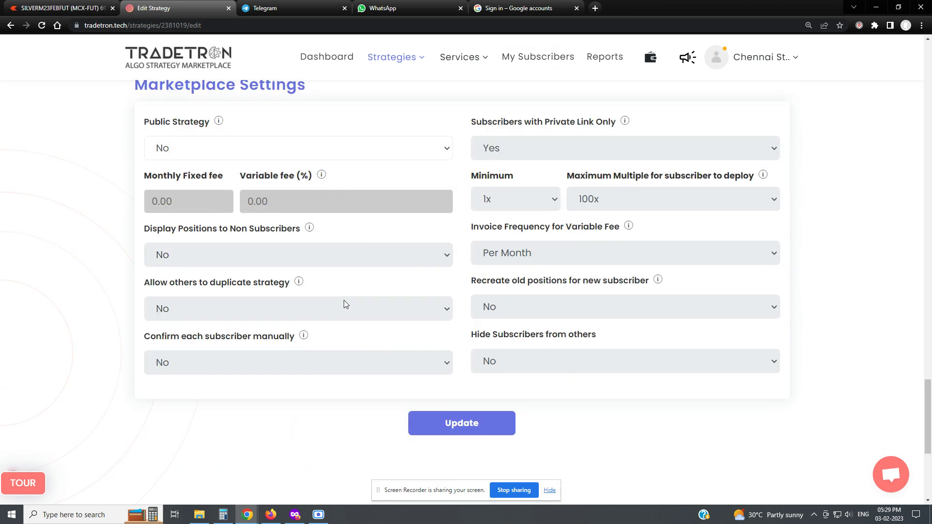
{"action": "left_click", "coordinate": [451, 423]}
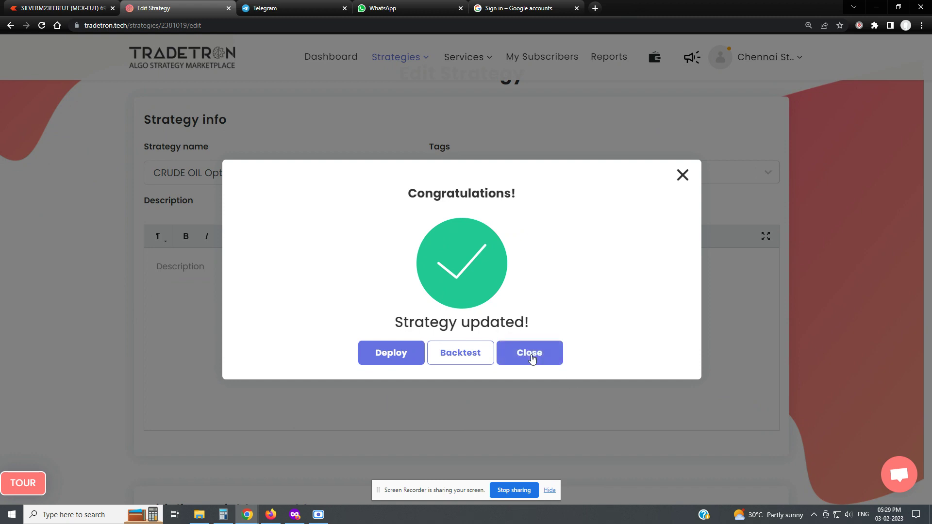
{"action": "left_click", "coordinate": [532, 358]}
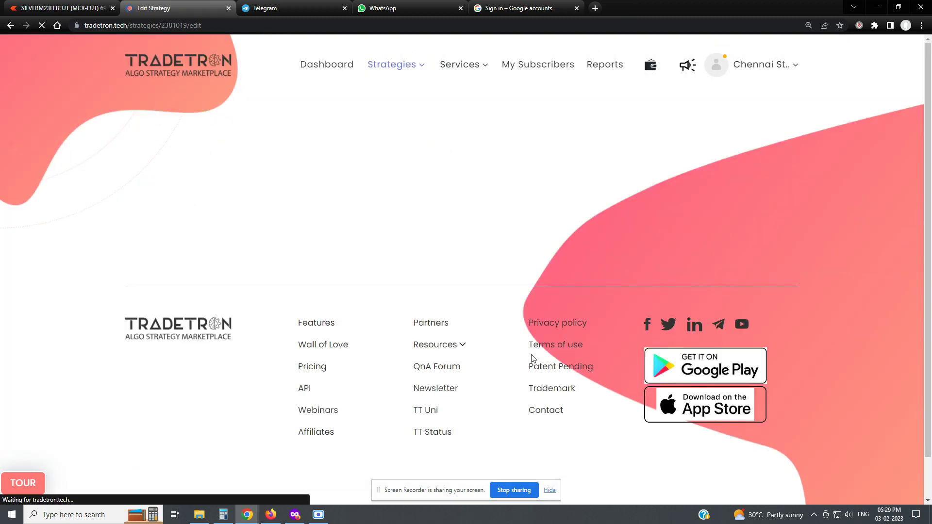